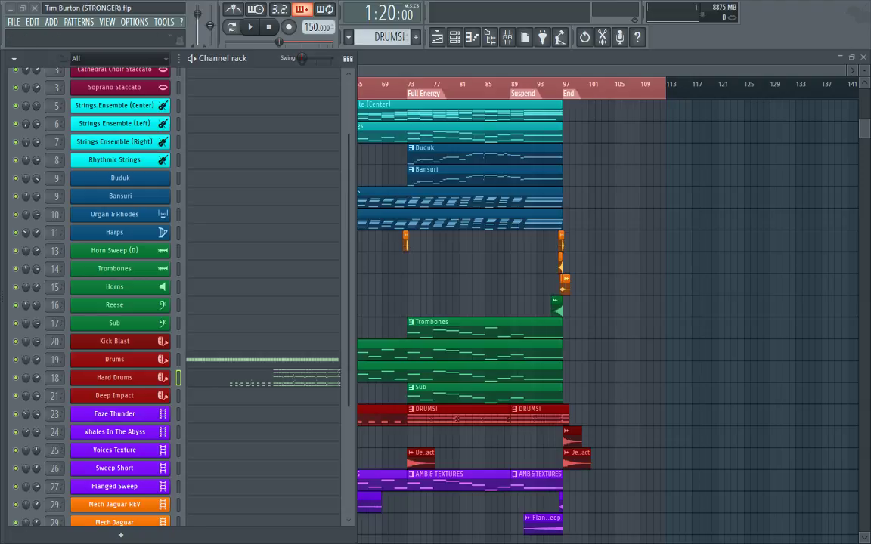
- Look through the channel rack, the playlist and the mixer, selecting the CHOIRS BUS mixer track
scroll(341, 331, up, 3)
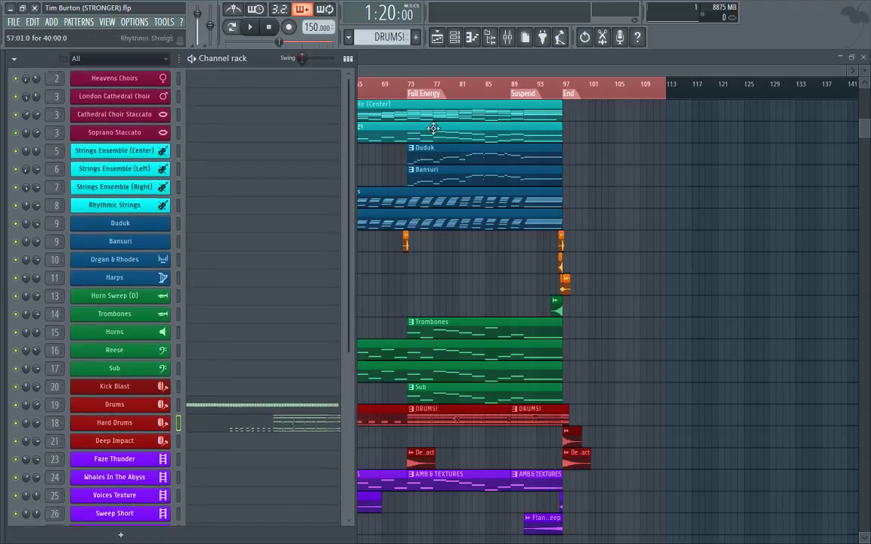
click(371, 56)
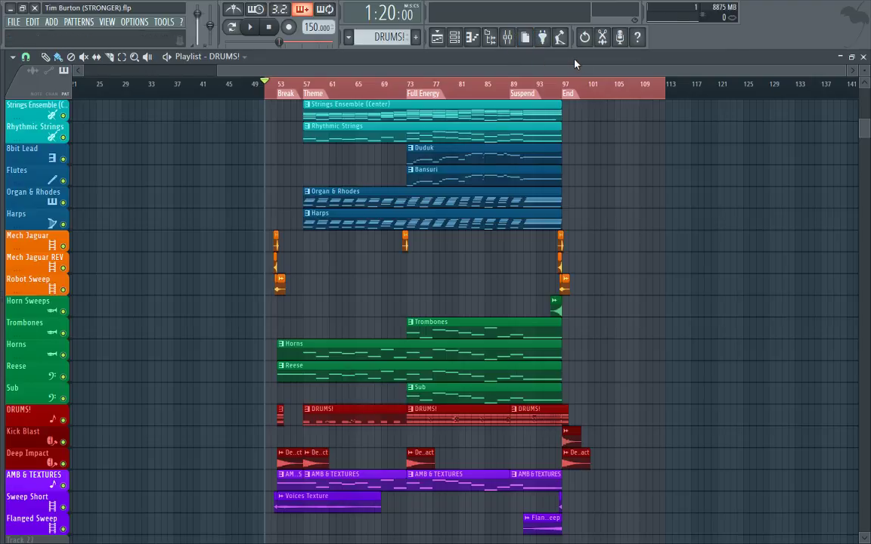
click(506, 37)
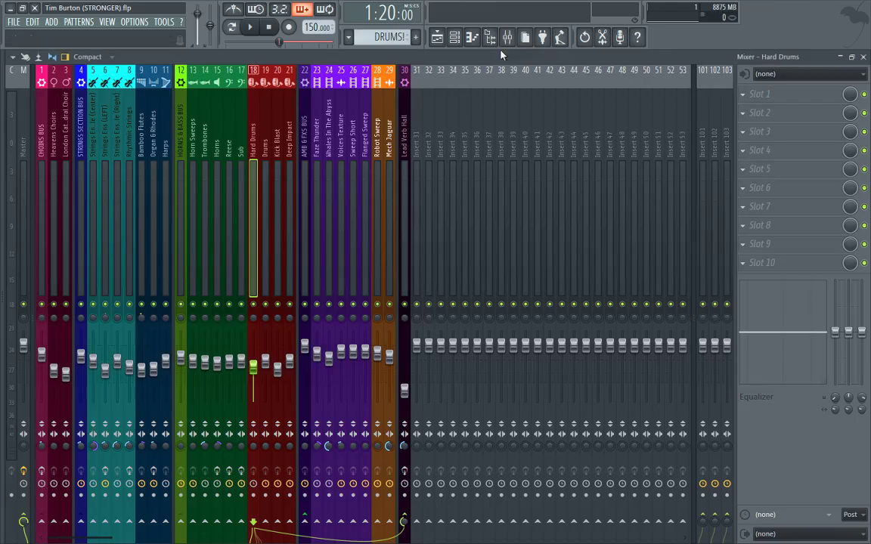
drag(408, 198, 40, 229)
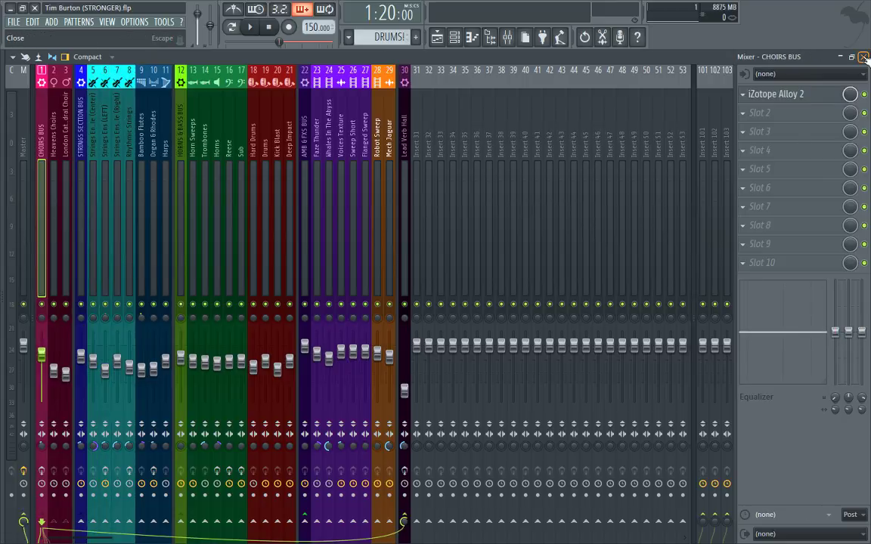
- Review the playlist tracks and play the song from just before the Break marker
key(F5)
scroll(716, 175, down, 3)
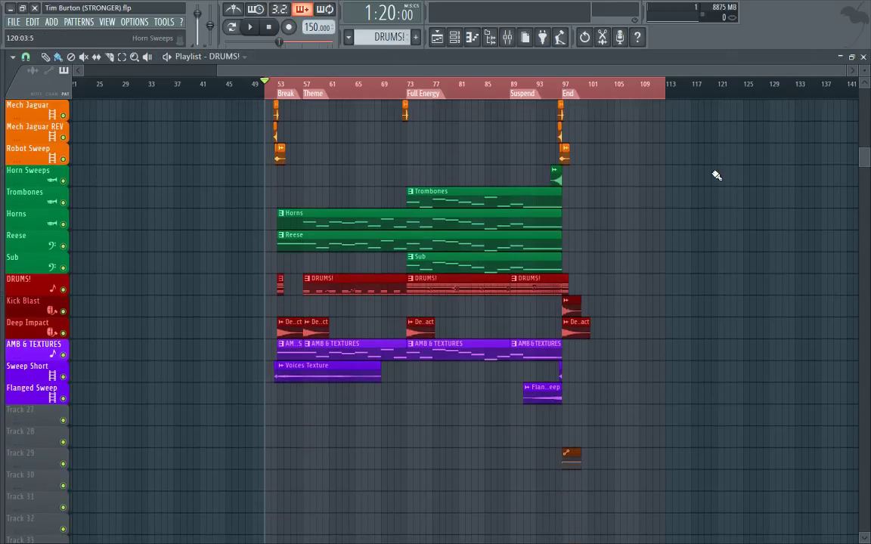
scroll(236, 207, up, 5)
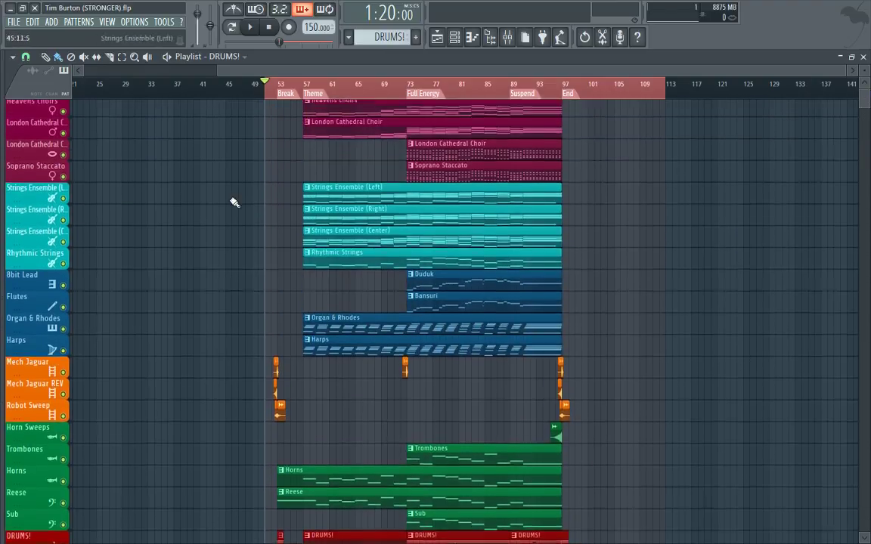
scroll(238, 212, down, 1)
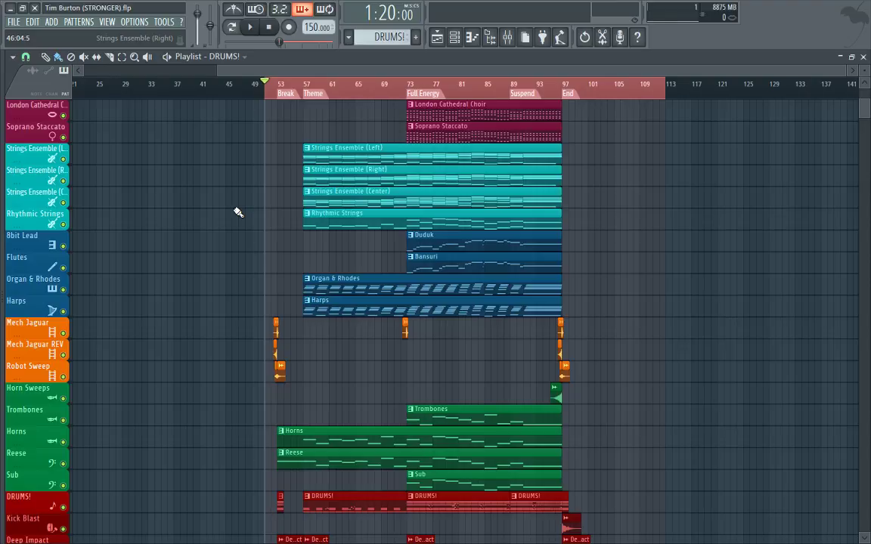
scroll(238, 212, down, 4)
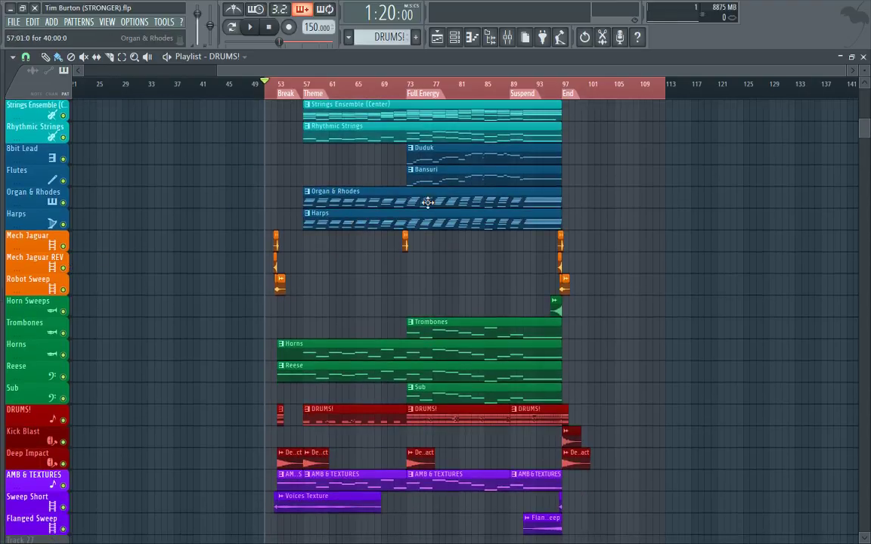
click(273, 93)
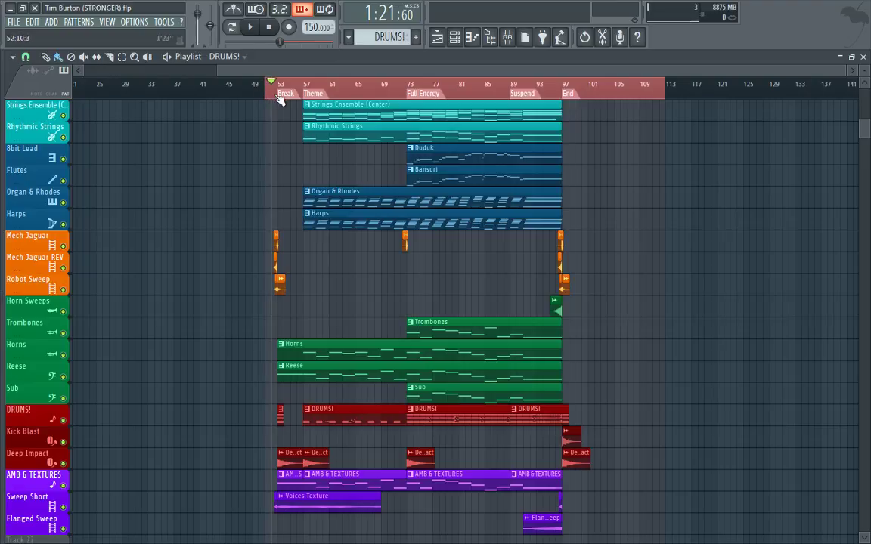
key(space)
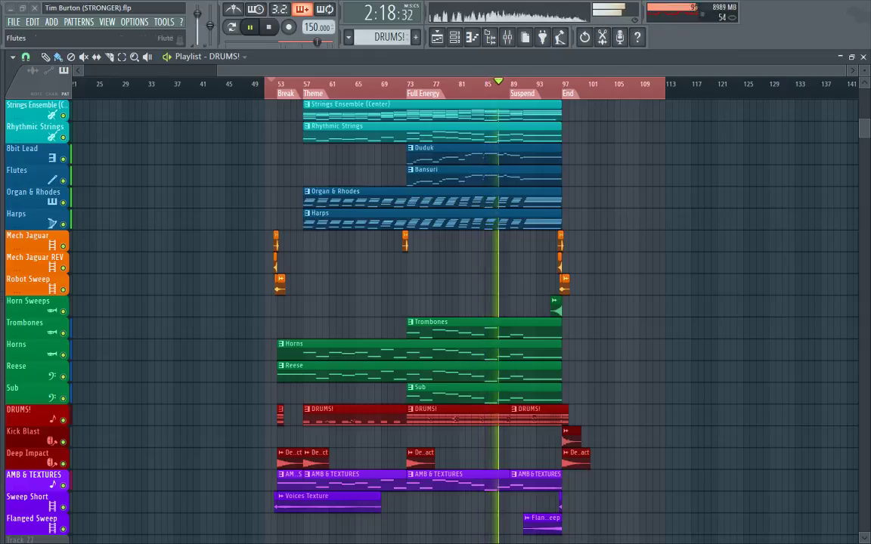
- Rename the Flutes playlist track to Bansuri and the 8bit Lead track to Duduk, and stop playback
click(19, 172)
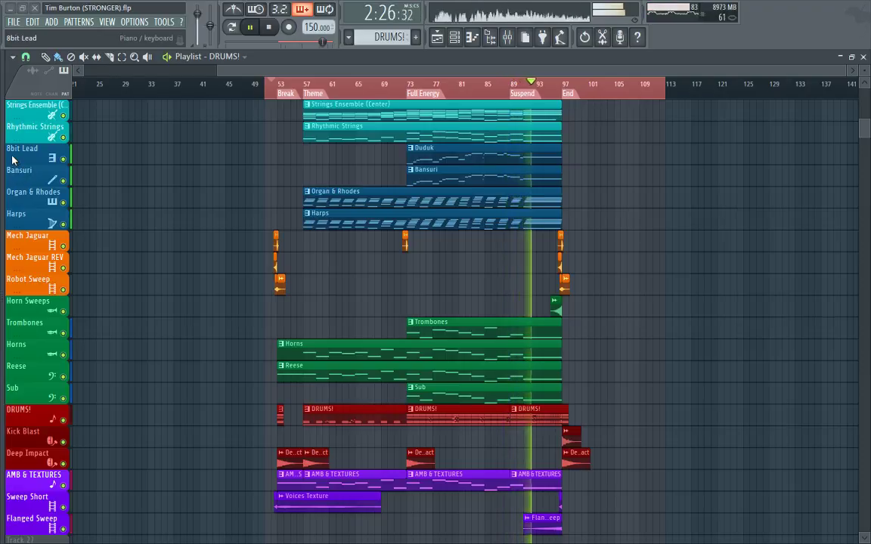
click(12, 160)
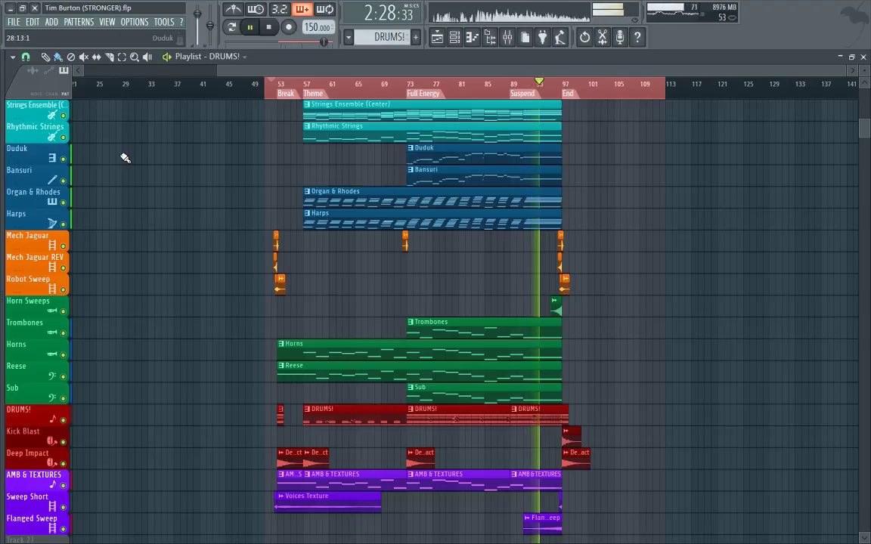
scroll(252, 174, up, 3)
scroll(252, 175, up, 2)
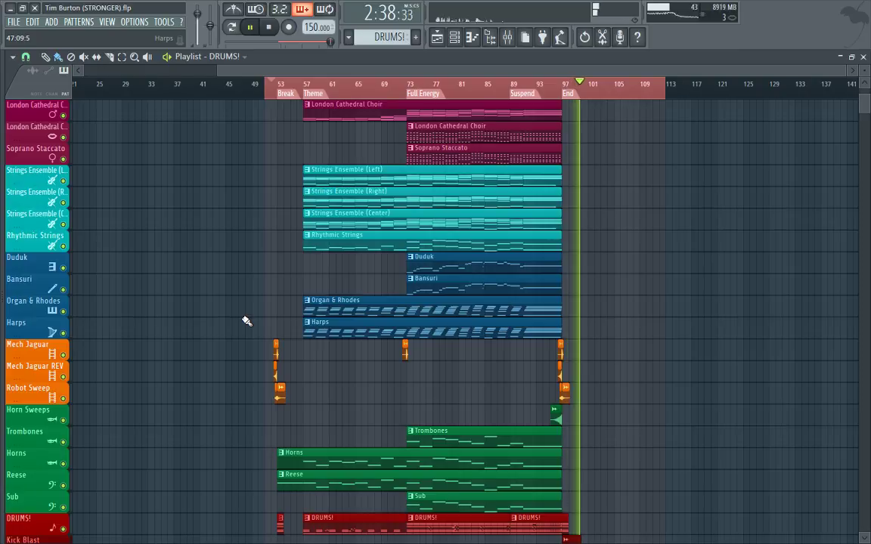
key(space)
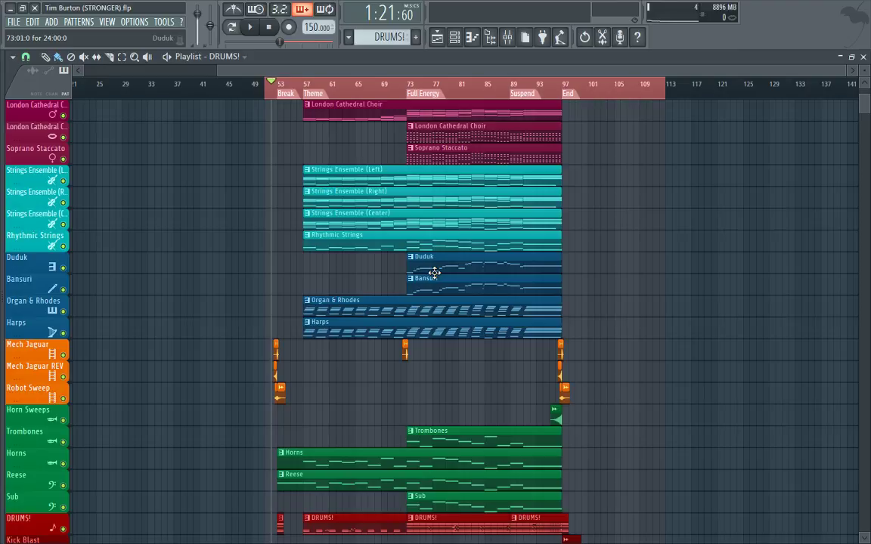
- Open the Duduk channel's instrument to examine its preset and settings, and close it
click(851, 57)
click(100, 233)
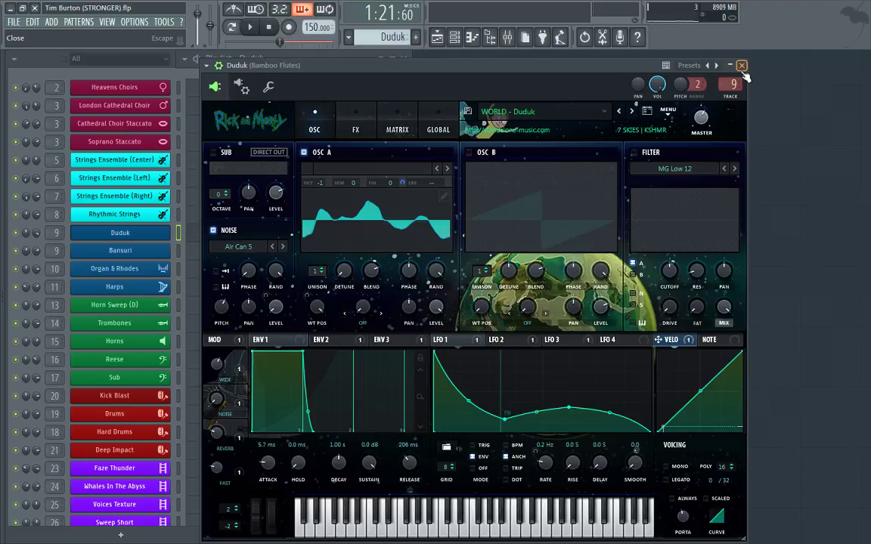
click(742, 65)
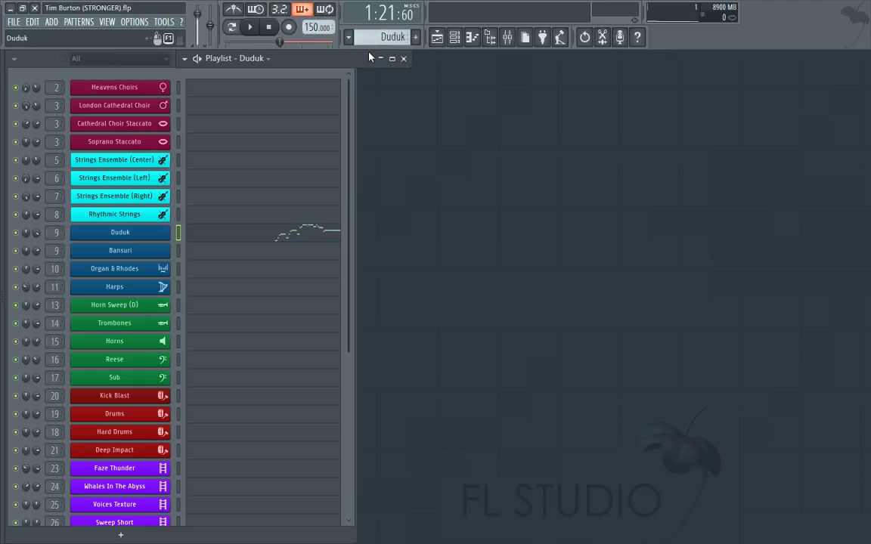
- View the Heavens Choirs and London Cathedral Choir patterns in the channel rack, and return to the full playlist
click(231, 81)
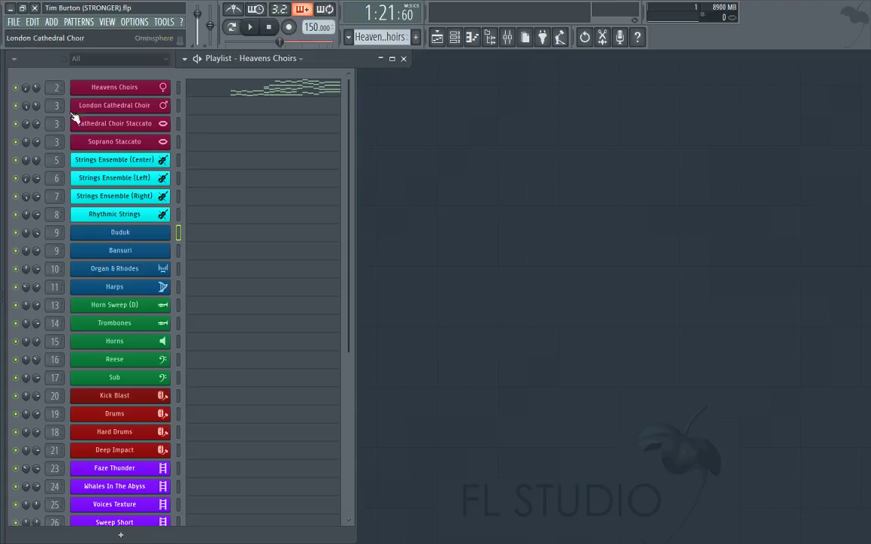
click(25, 87)
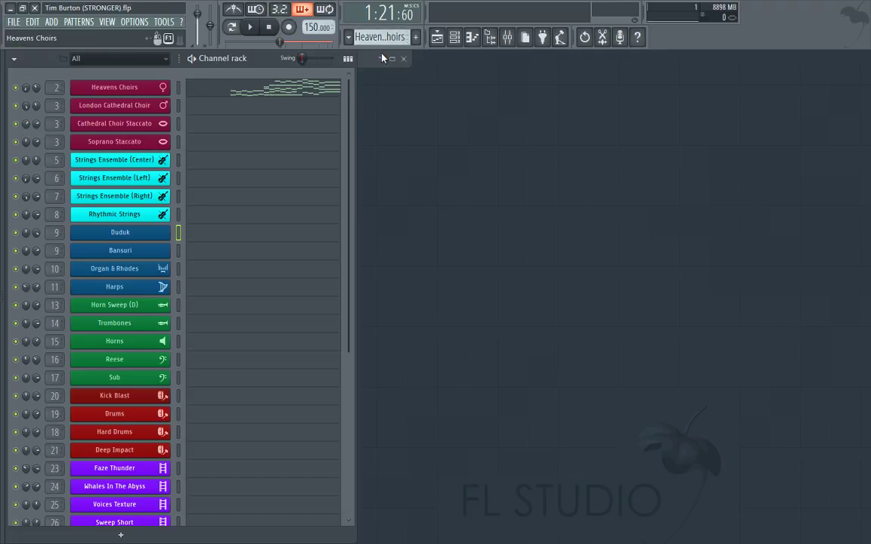
key(KP_Add)
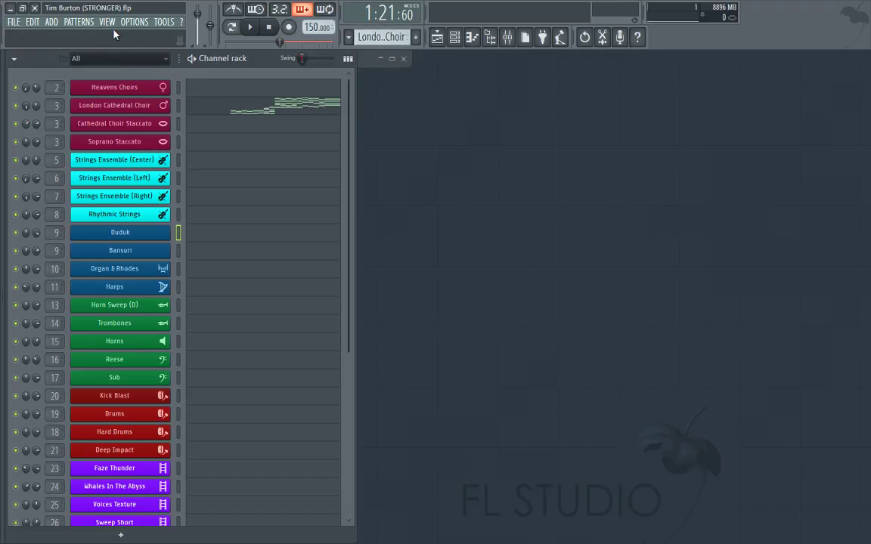
key(F5)
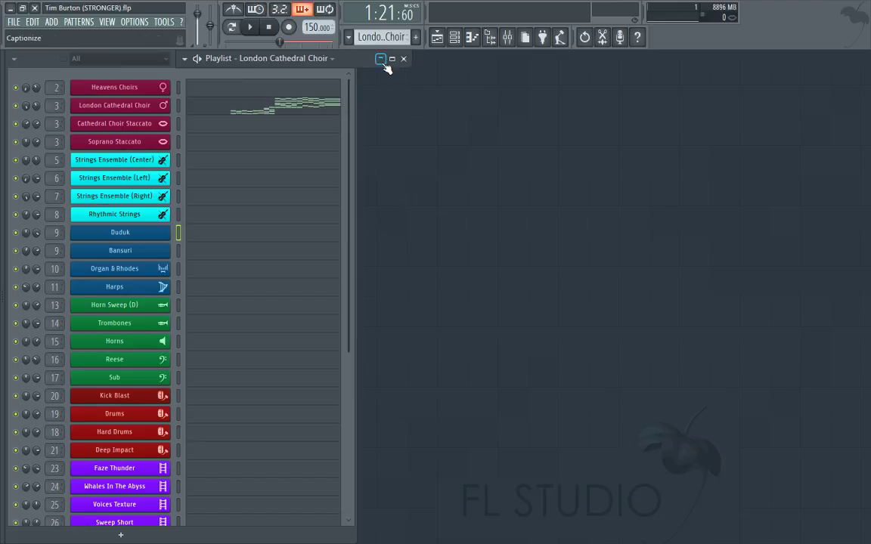
click(383, 62)
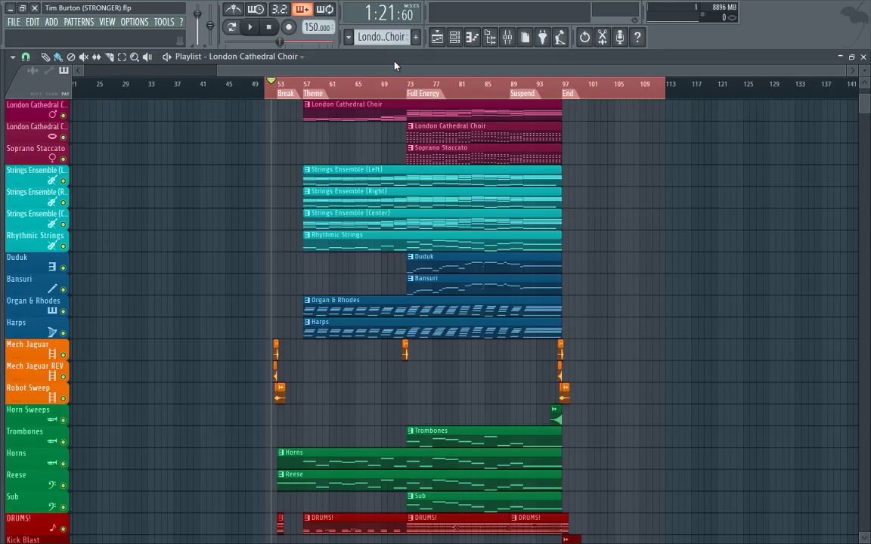
- Solo the sustained London Cathedral Choir track and play it from the Theme marker and from the Full Energy marker
right_click(64, 116)
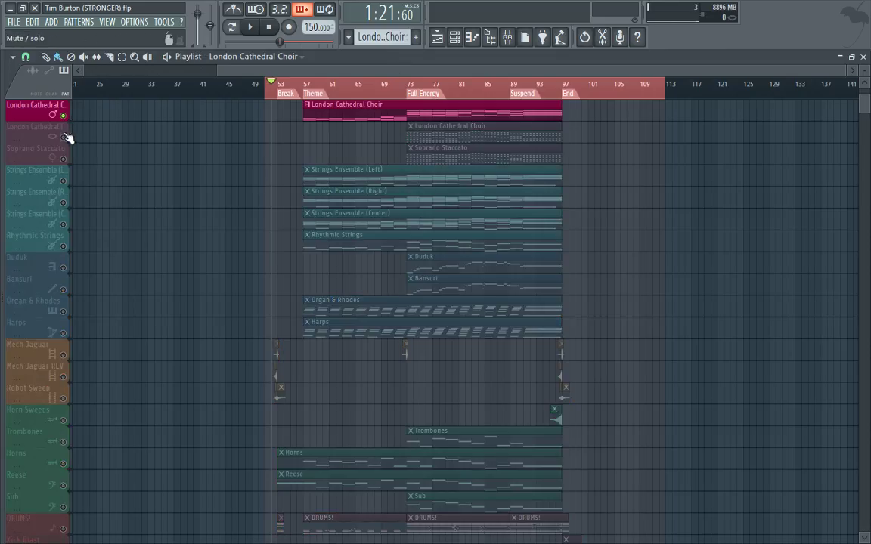
key(space)
click(305, 85)
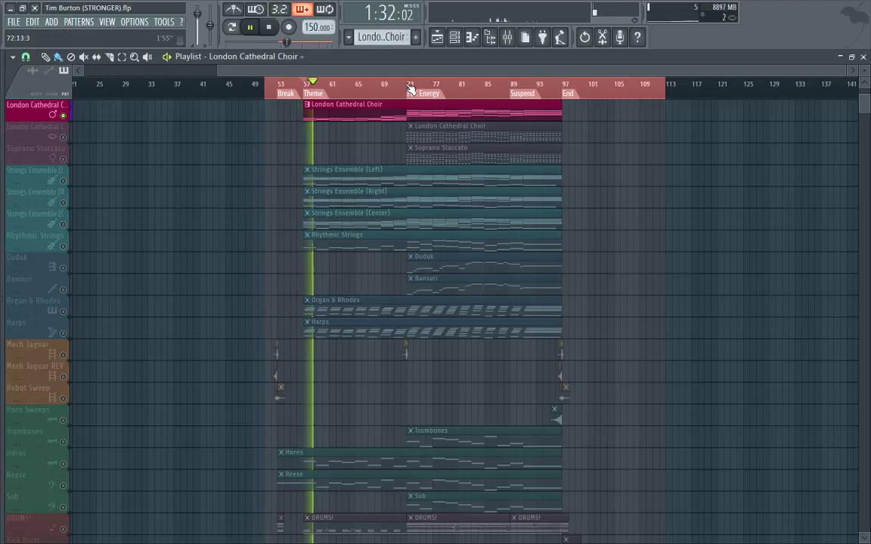
click(411, 84)
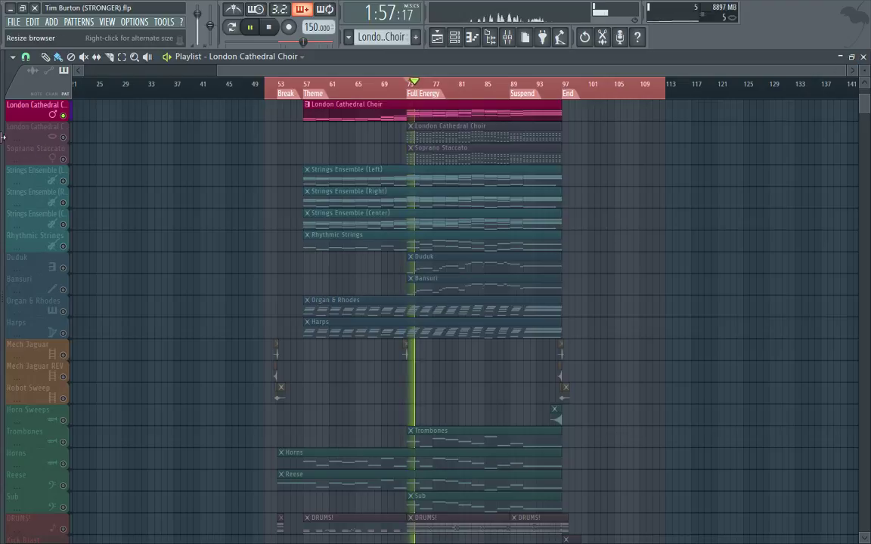
- Unmute the staccato London Cathedral Choir and Soprano Staccato tracks, briefly isolating the soprano before restoring all three choir tracks
click(64, 139)
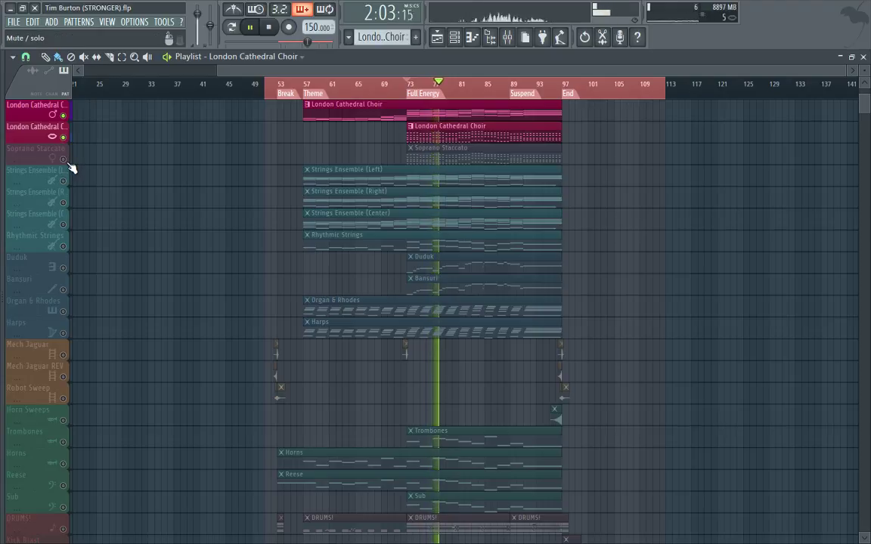
click(65, 159)
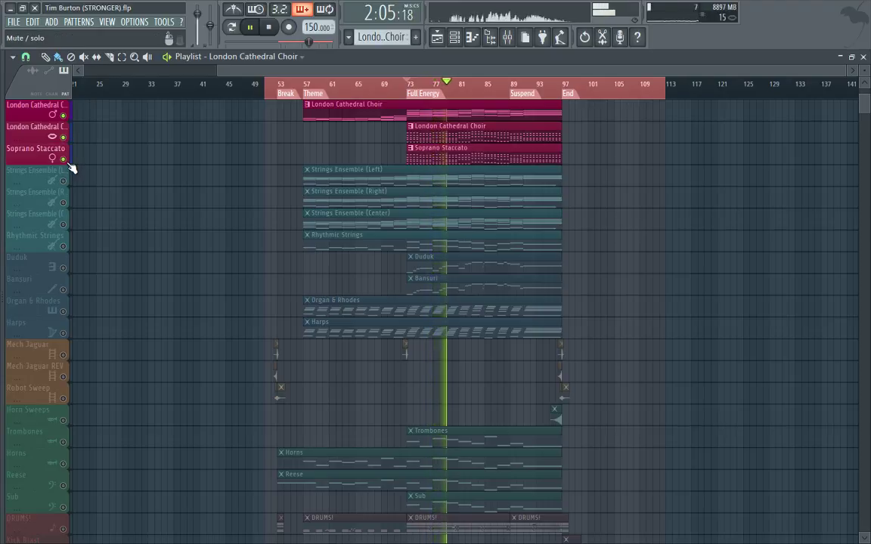
click(64, 137)
click(64, 115)
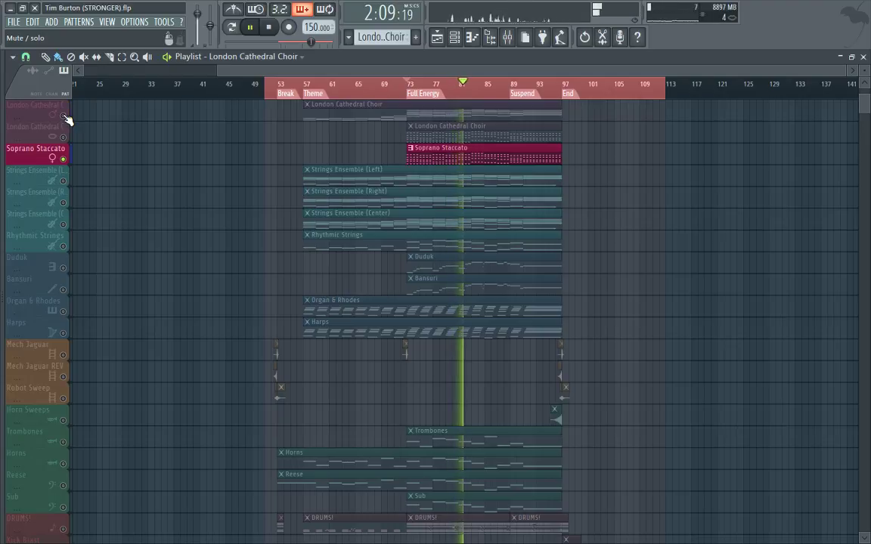
click(64, 115)
click(64, 137)
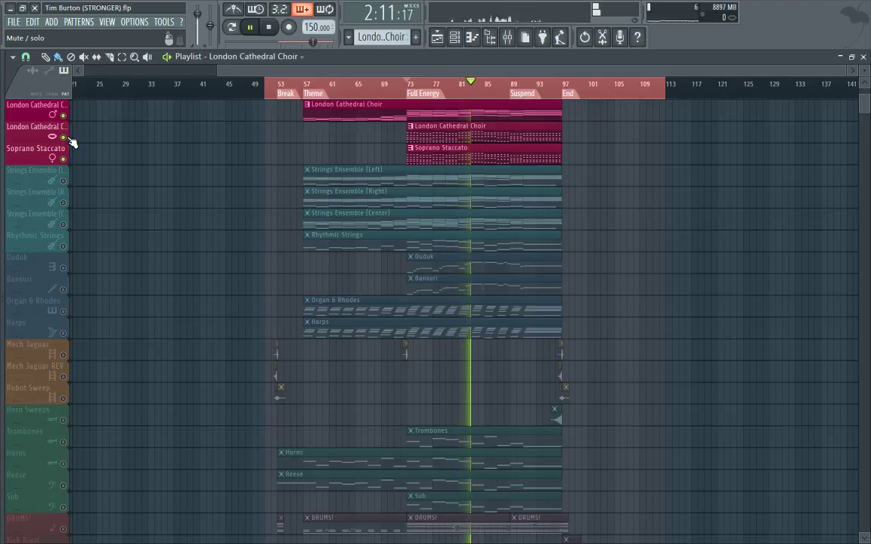
- Check the choir channels in the channel rack during playback and select the Heavens Choirs pattern
click(863, 58)
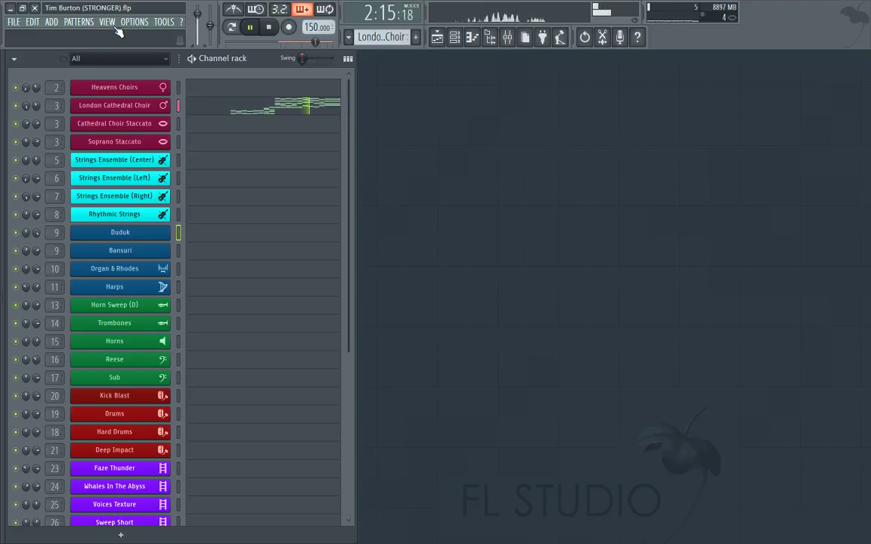
key(F5)
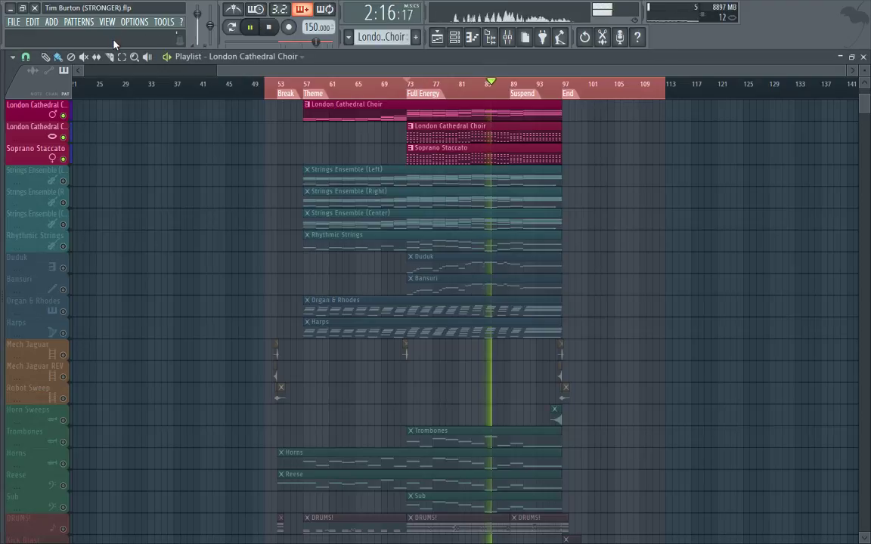
double_click(392, 115)
click(863, 57)
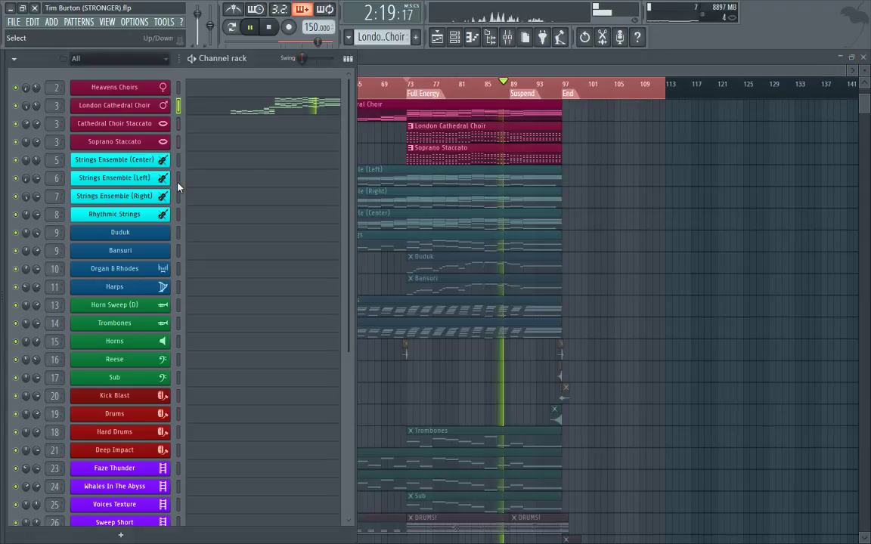
scroll(378, 36, up, 1)
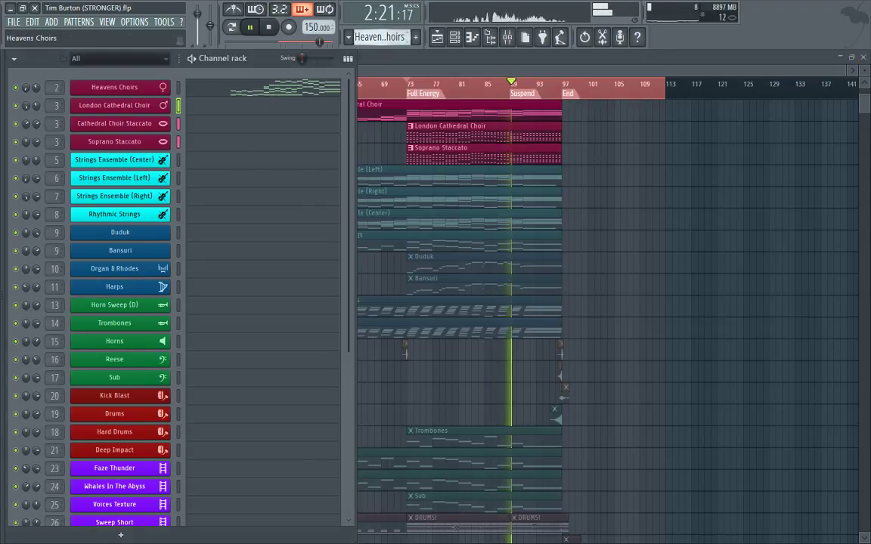
click(614, 160)
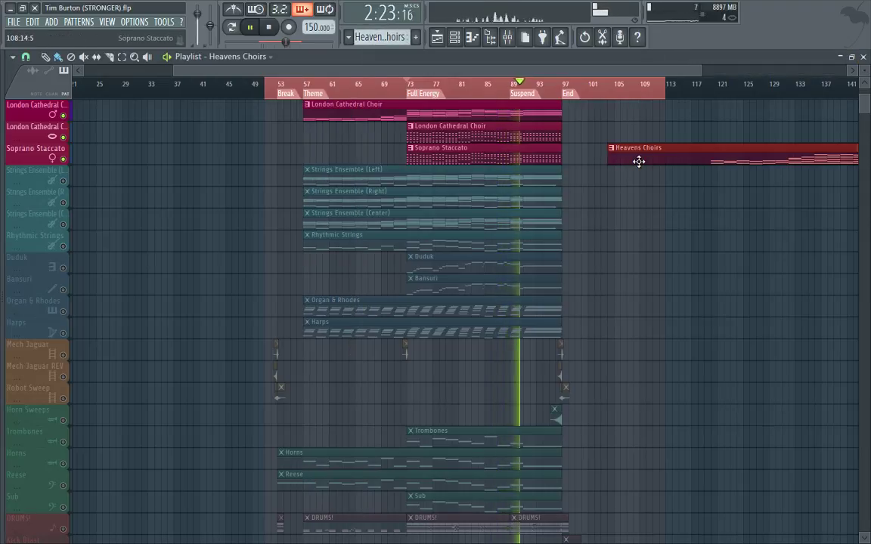
scroll(634, 154, up, 1)
drag(634, 155, 608, 244)
right_click(607, 244)
- Unmute the Heavens Choirs track and replay the choir tracks together from the Full Energy marker
click(63, 115)
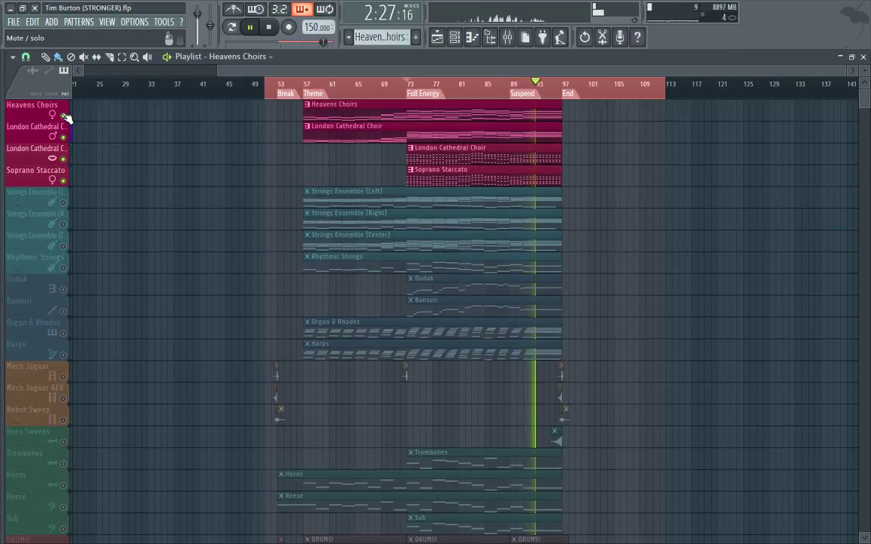
key(alt+Left)
key(alt+Left)
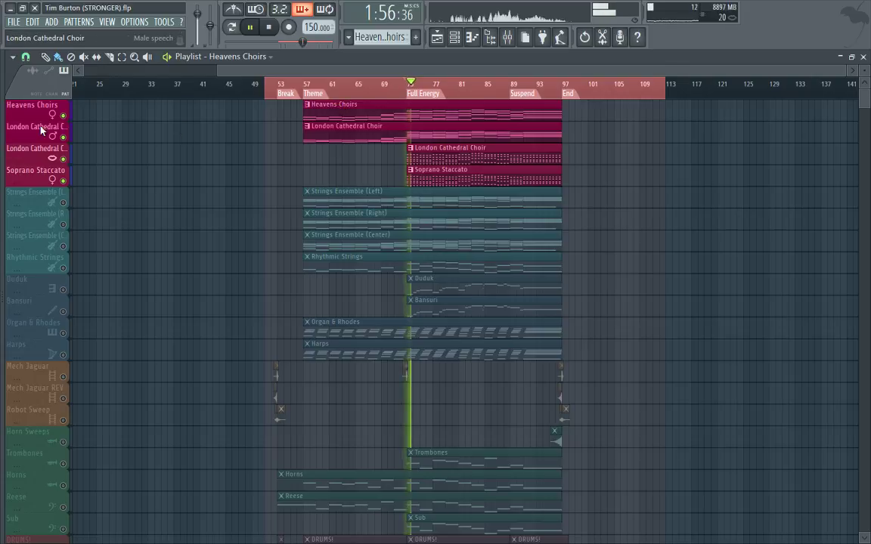
- Isolate the Heavens Choirs track during playback, bring back the other three choir tracks one by one, and stop playback
right_click(63, 115)
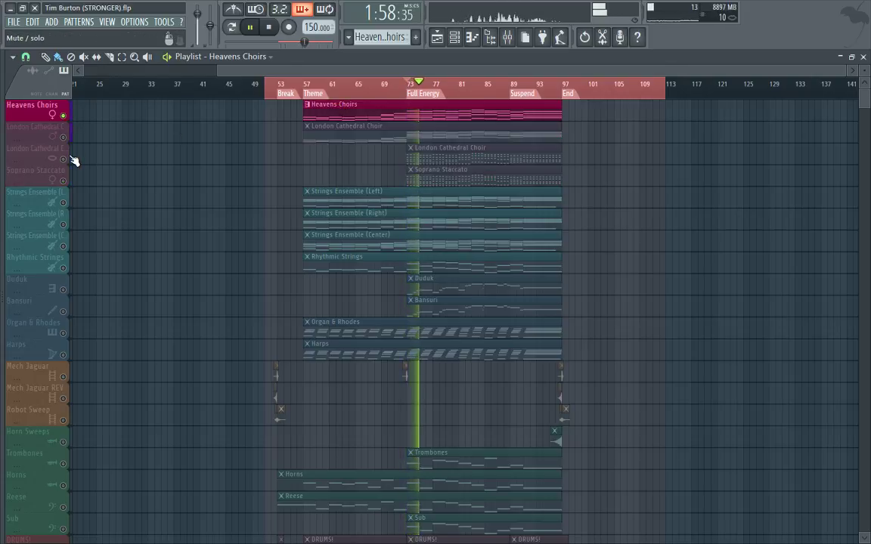
click(62, 137)
click(63, 159)
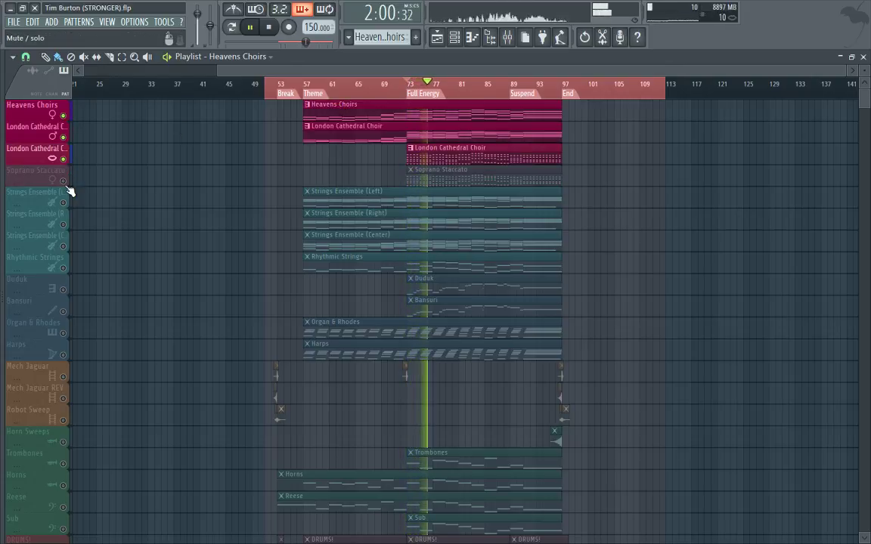
click(63, 180)
key(space)
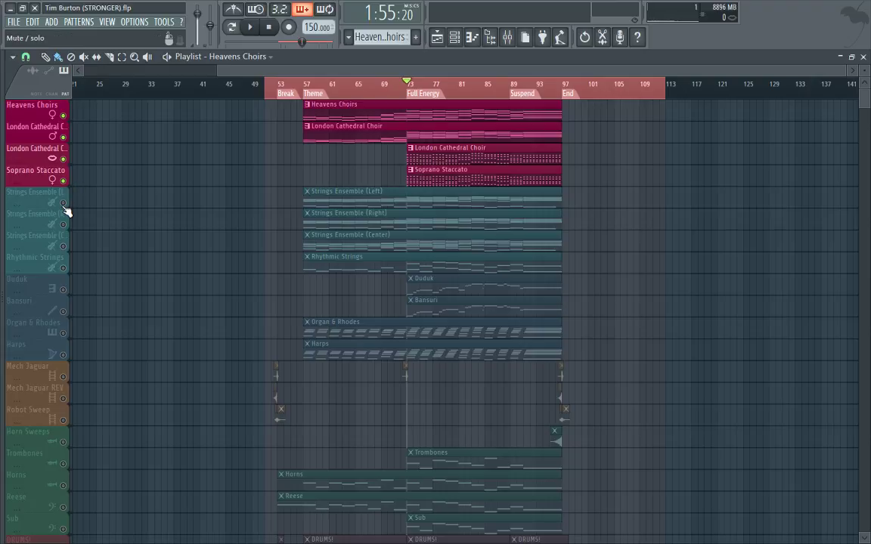
- Isolate the strings ensemble tracks, solo Strings Ensemble (Center) and play it from the Full Energy marker with taller playlist tracks
drag(64, 205, 68, 252)
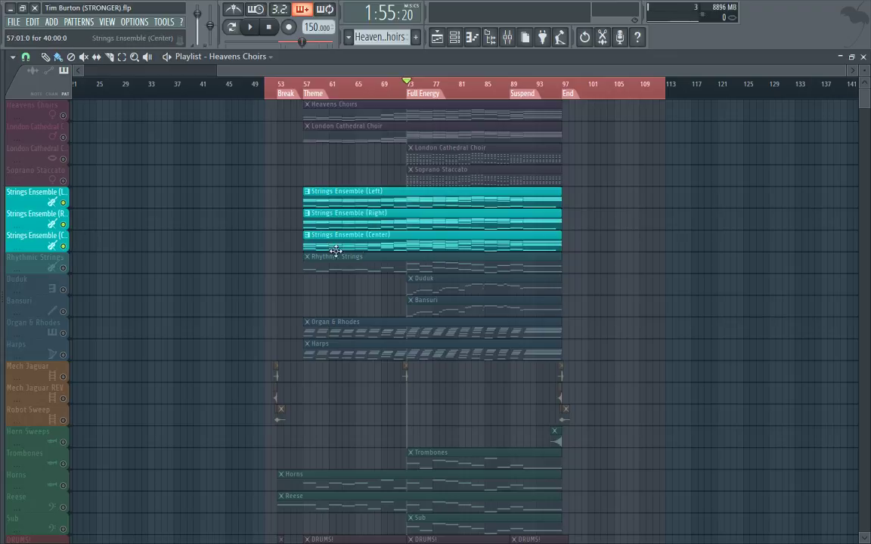
right_click(64, 247)
key(space)
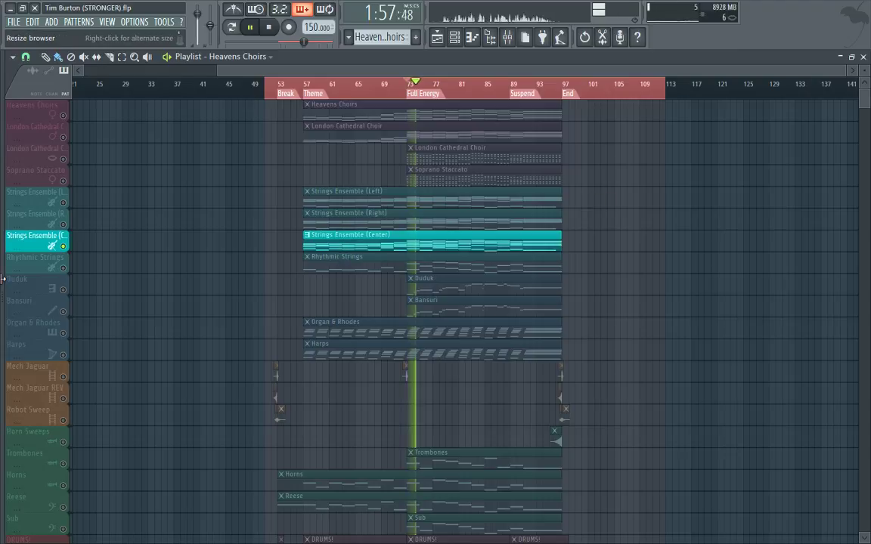
scroll(336, 253, up, 2)
scroll(214, 228, up, 1)
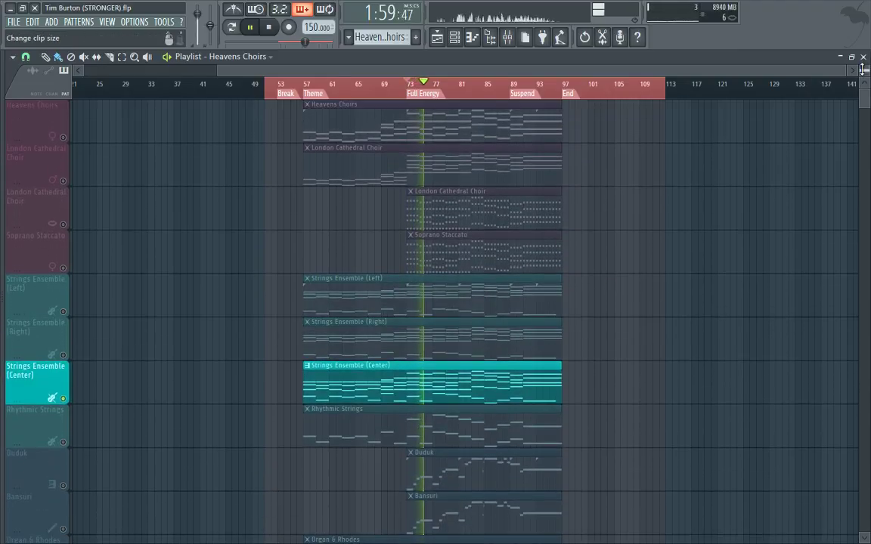
scroll(194, 234, down, 3)
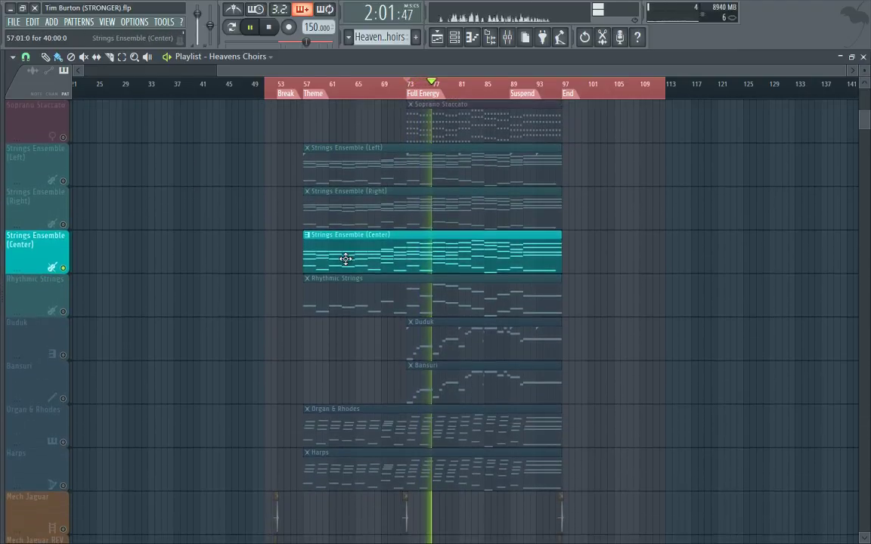
- Unmute Strings Ensemble (Right) and Strings Ensemble (Left) in turn during playback, listen to all three together and stop playback
click(62, 225)
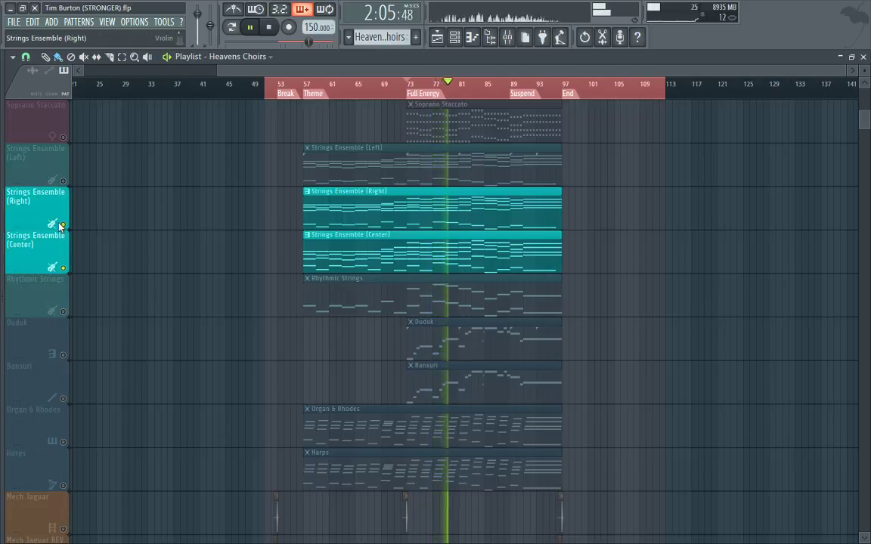
click(63, 181)
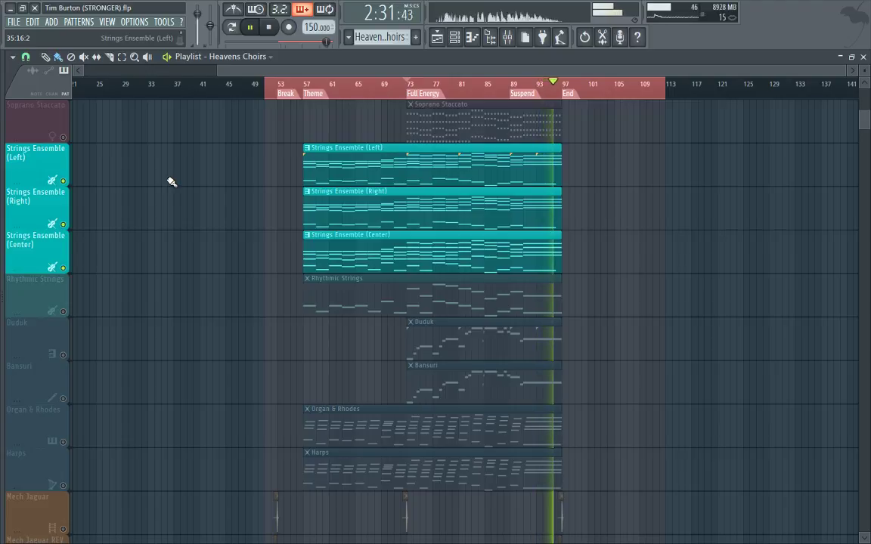
key(space)
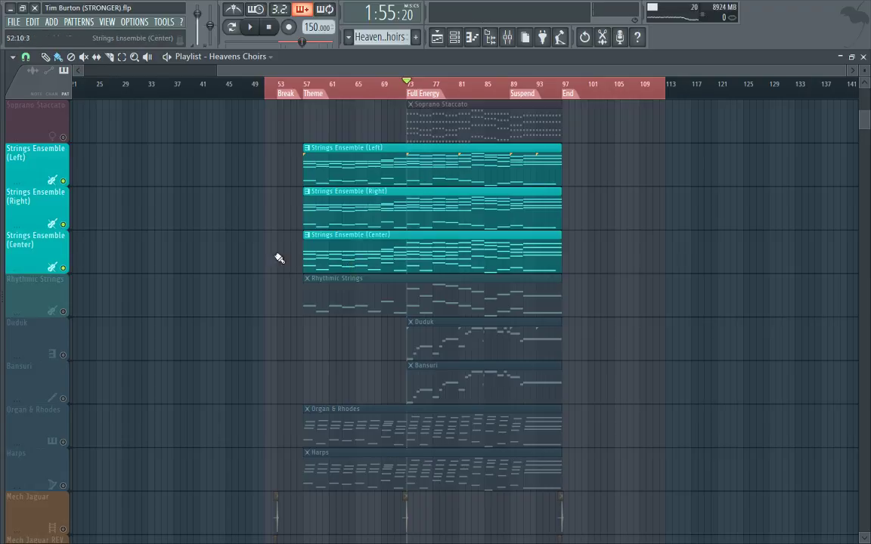
- Unmute all playlist tracks and open the Strings Ensemble (Left) pattern in the piano roll
right_click(63, 268)
right_click(63, 269)
scroll(210, 276, down, 12)
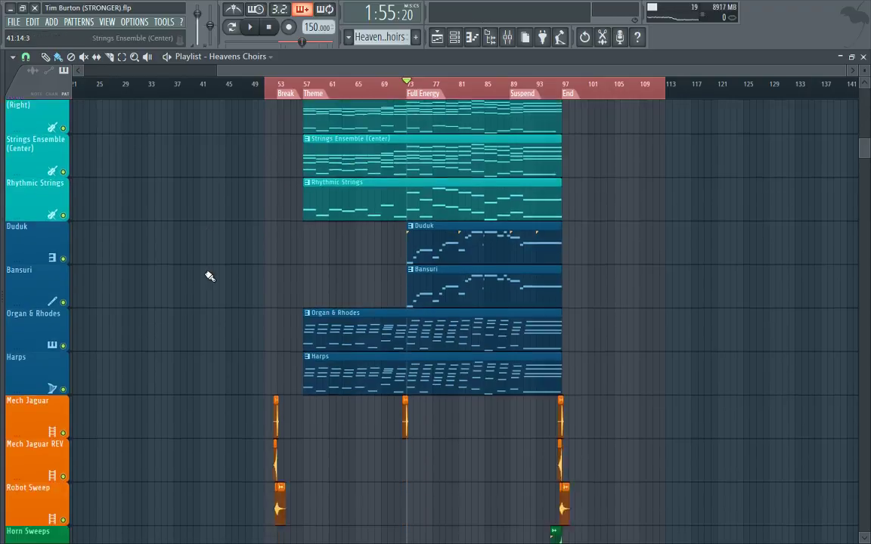
scroll(210, 276, up, 14)
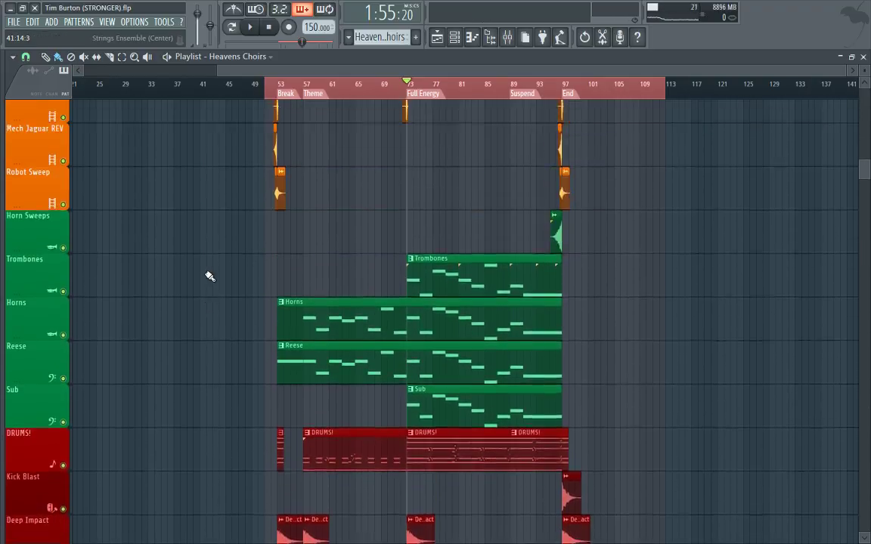
double_click(327, 290)
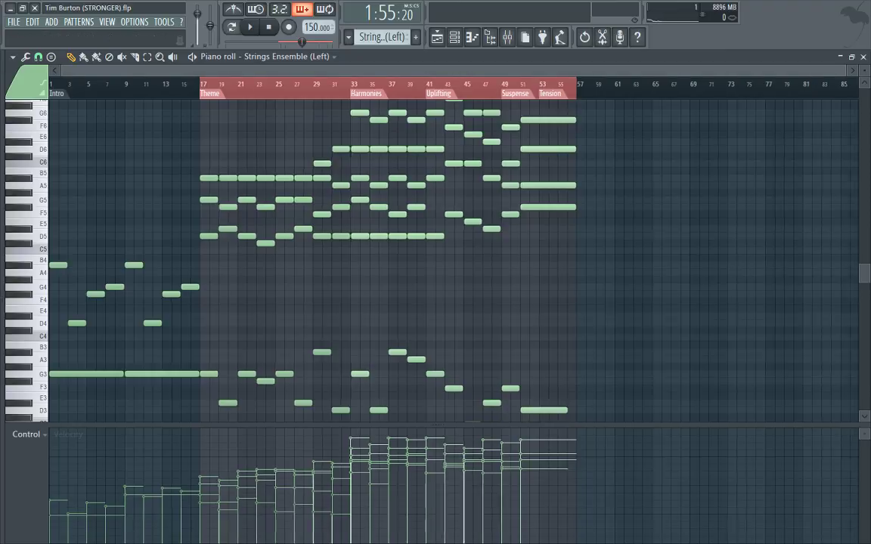
- Examine up close where the Strings Ensemble (Left) notes end and start in the Intro around bar 3
key(Page_Up)
key(Page_Up)
key(Page_Up)
key(Page_Up)
key(Page_Up)
key(Page_Up)
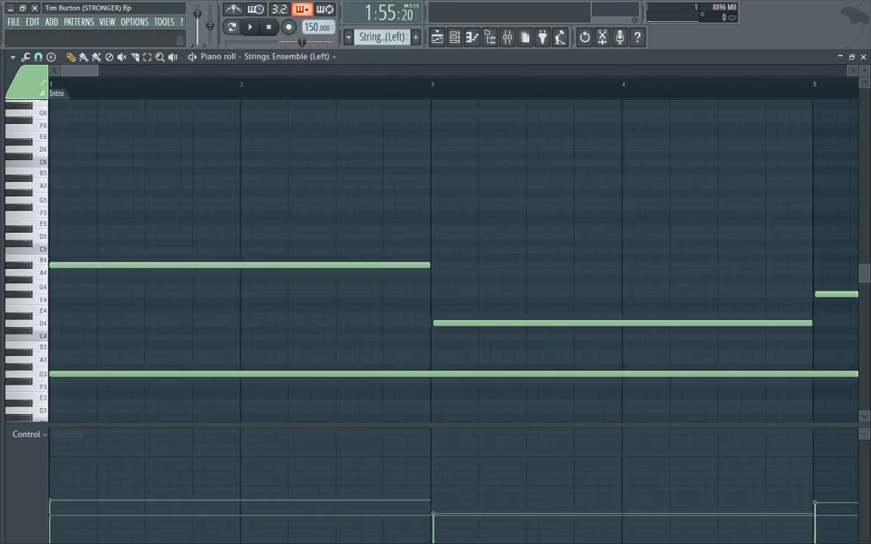
key(Page_Up)
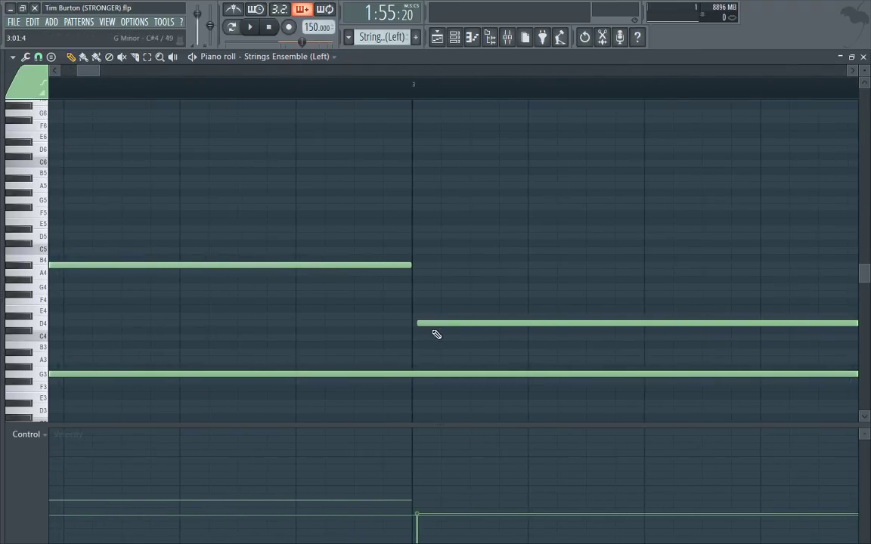
key(Page_Down)
key(Page_Down)
key(Page_Down)
key(Page_Down)
key(Page_Down)
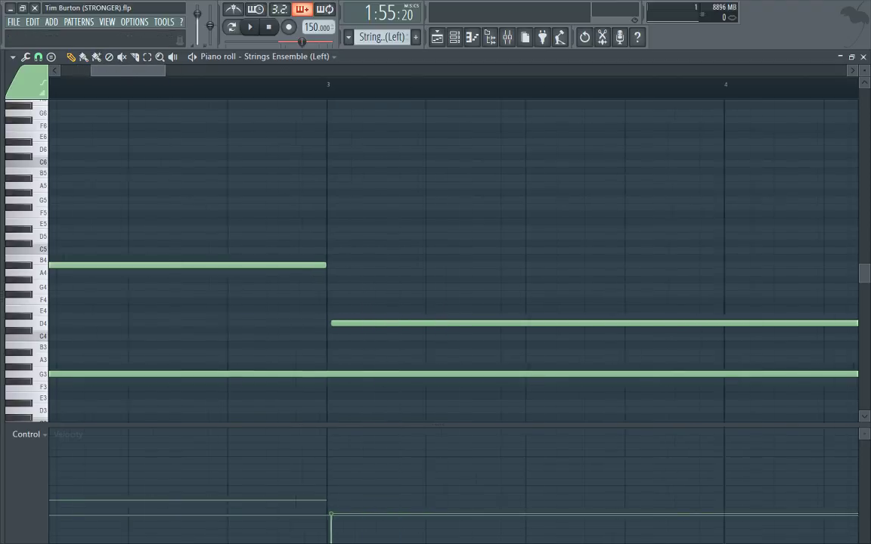
- Compare the individual note starts at the string chord changes at bars 23, 27 and 33, and return to the full pattern
key(Page_Up)
key(Page_Up)
key(Page_Up)
key(Page_Up)
key(Page_Up)
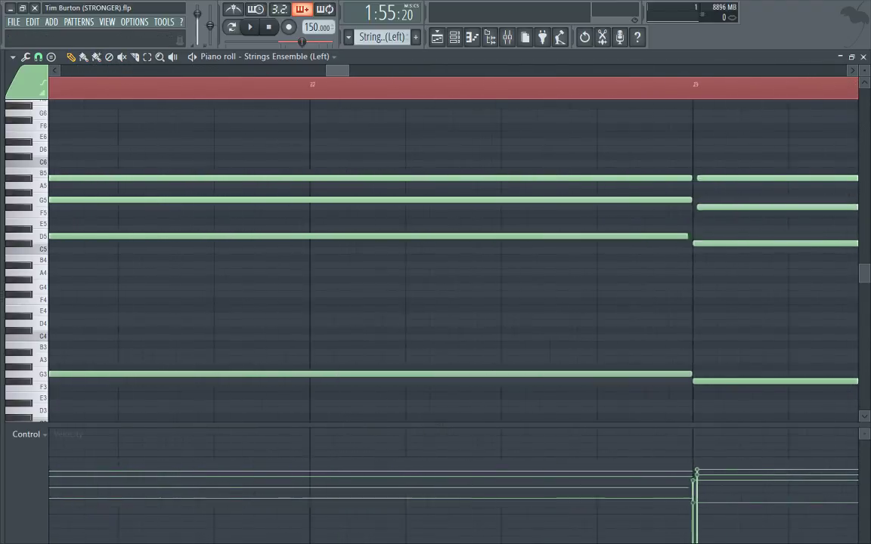
scroll(453, 250, down, 5)
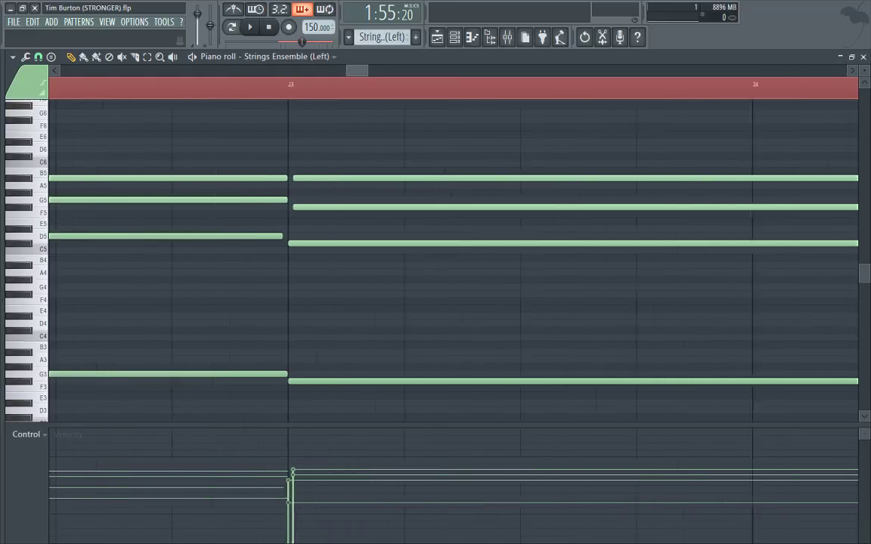
scroll(454, 257, up, 5)
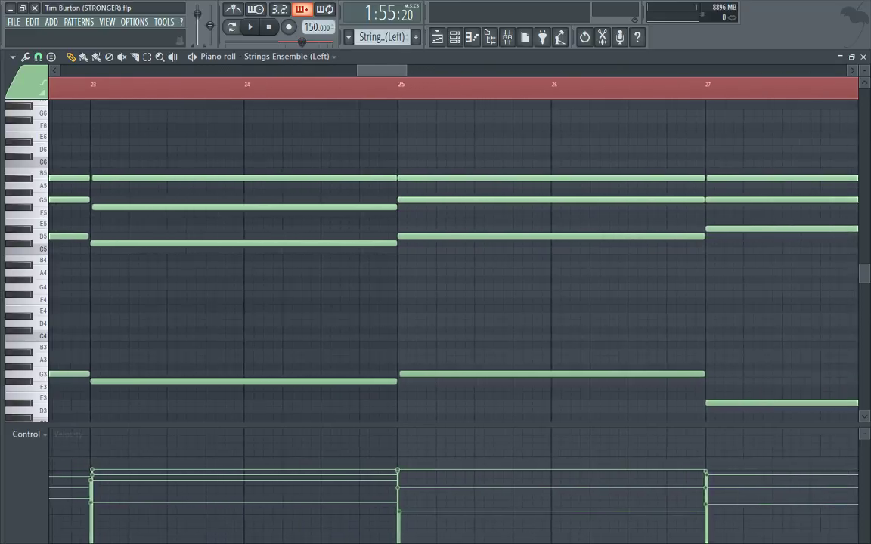
scroll(454, 257, down, 6)
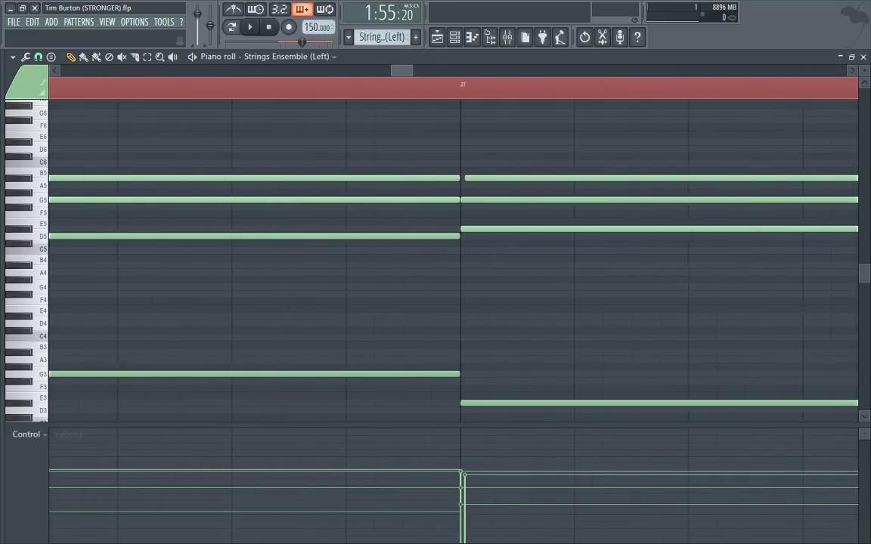
scroll(454, 257, up, 6)
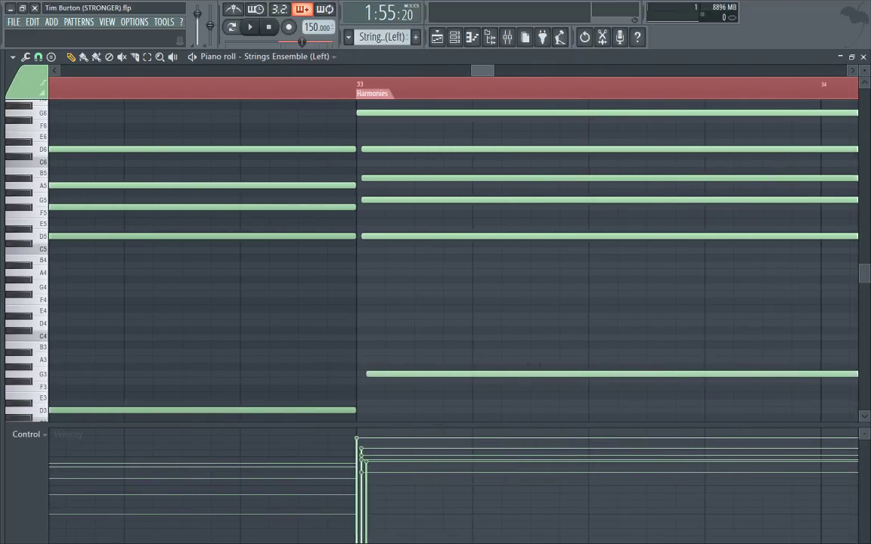
scroll(454, 257, down, 8)
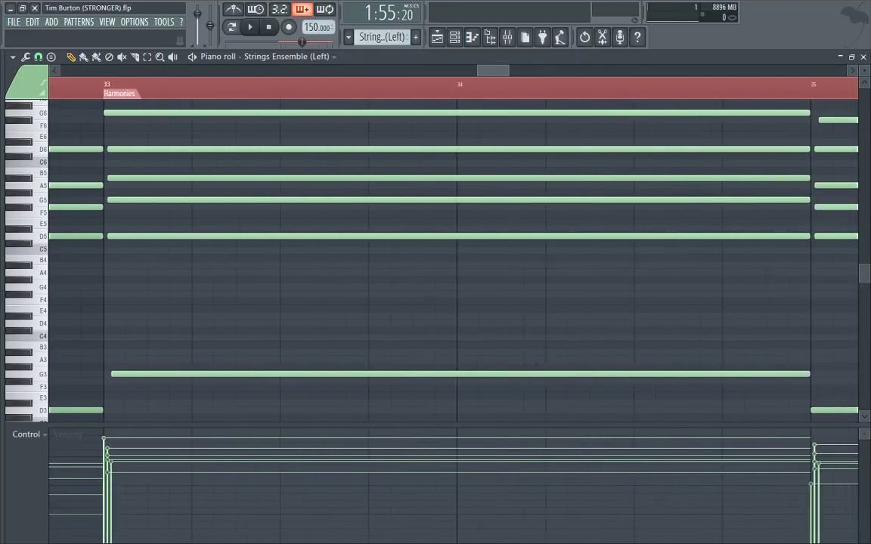
scroll(454, 257, down, 6)
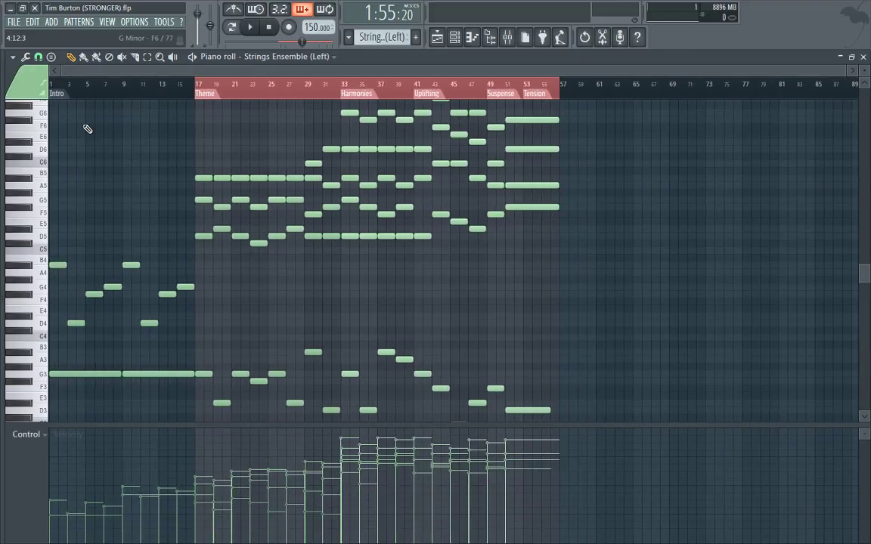
- Review the strings arrangement across its whole pitch range, from the upper harmonies to the low bass notes
scroll(106, 252, up, 1)
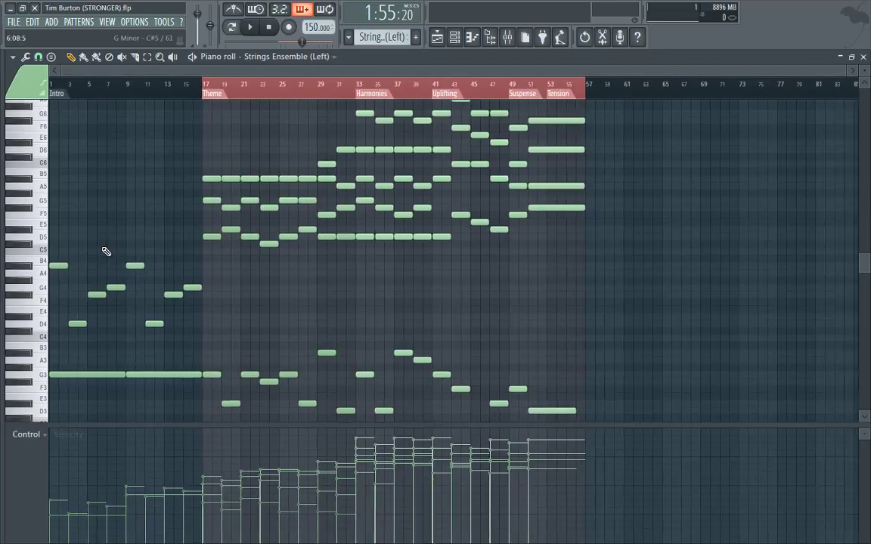
scroll(579, 234, up, 3)
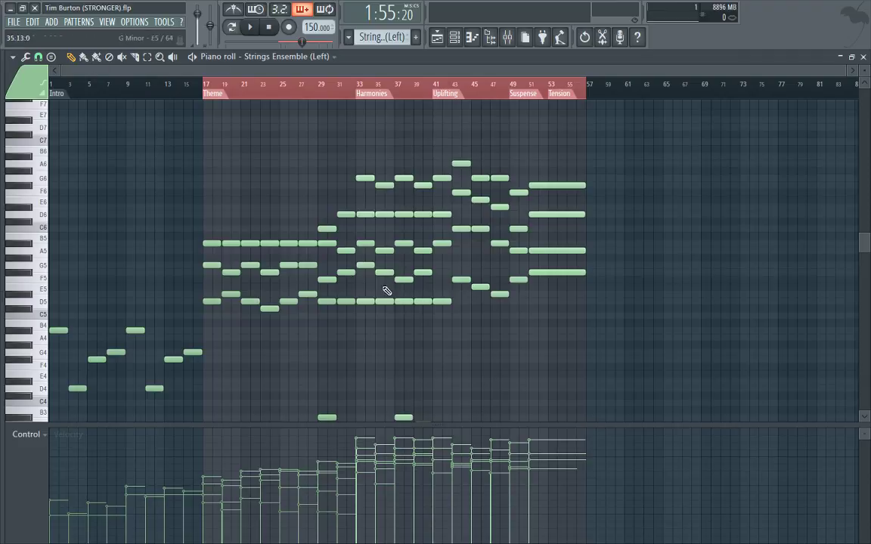
scroll(337, 299, down, 4)
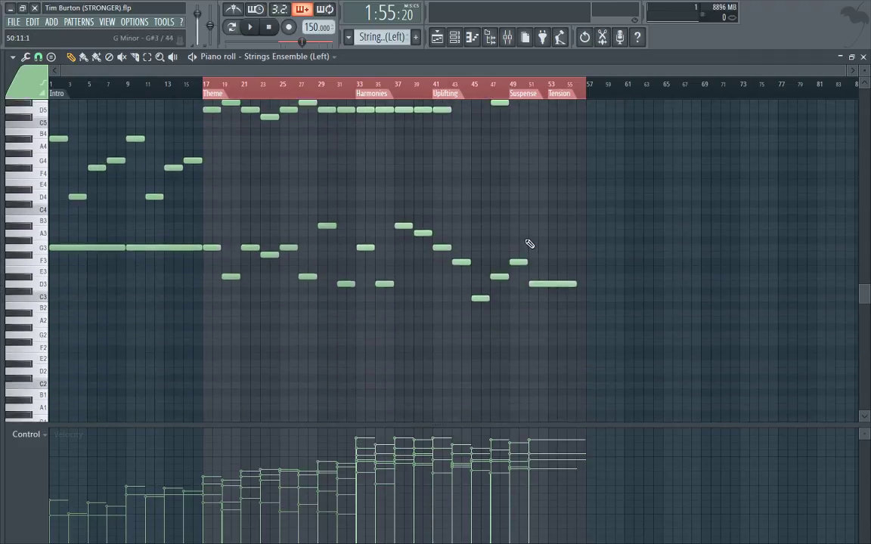
- Close the strings piano roll and the channel rack, and open the Organ & Rhodes pattern for note review
click(863, 57)
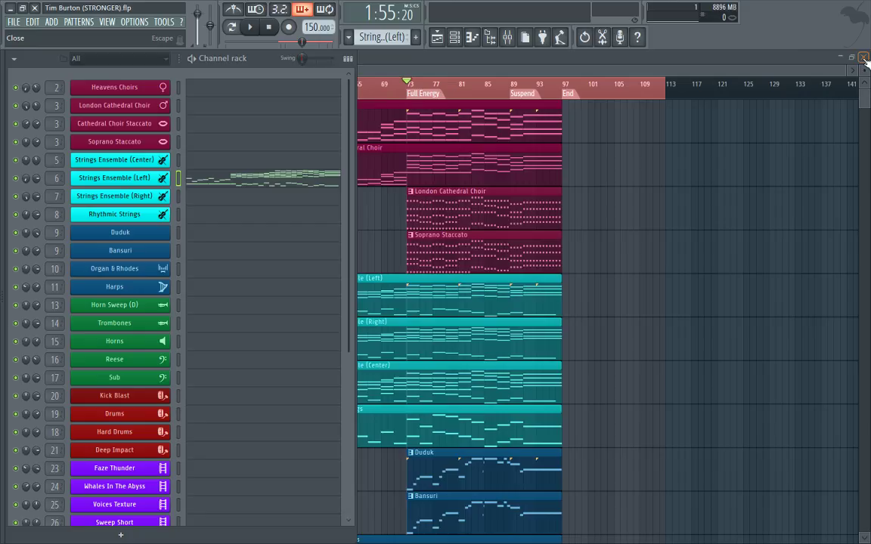
key(F6)
scroll(545, 294, down, 7)
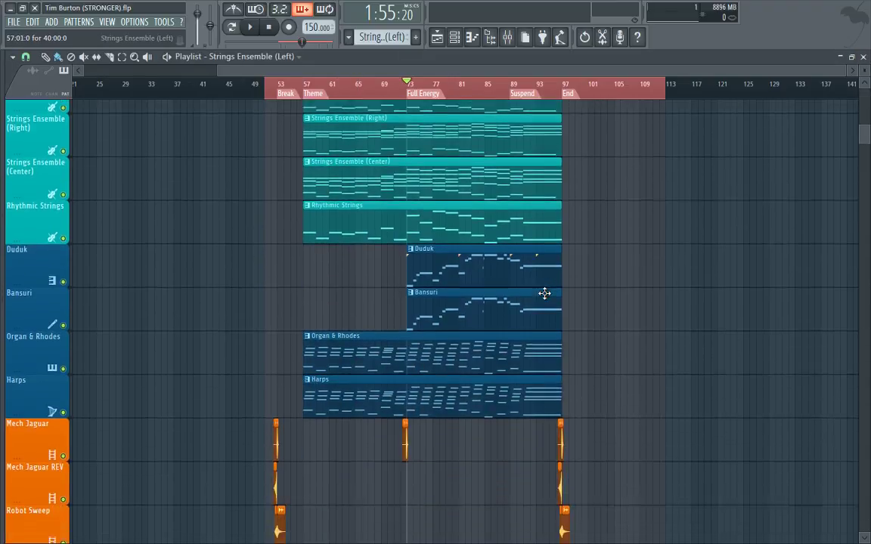
scroll(545, 294, down, 2)
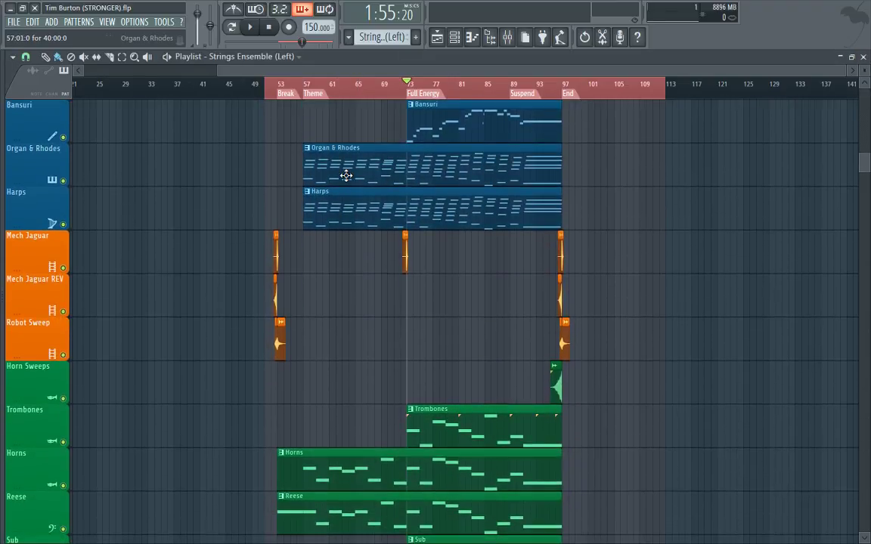
double_click(346, 176)
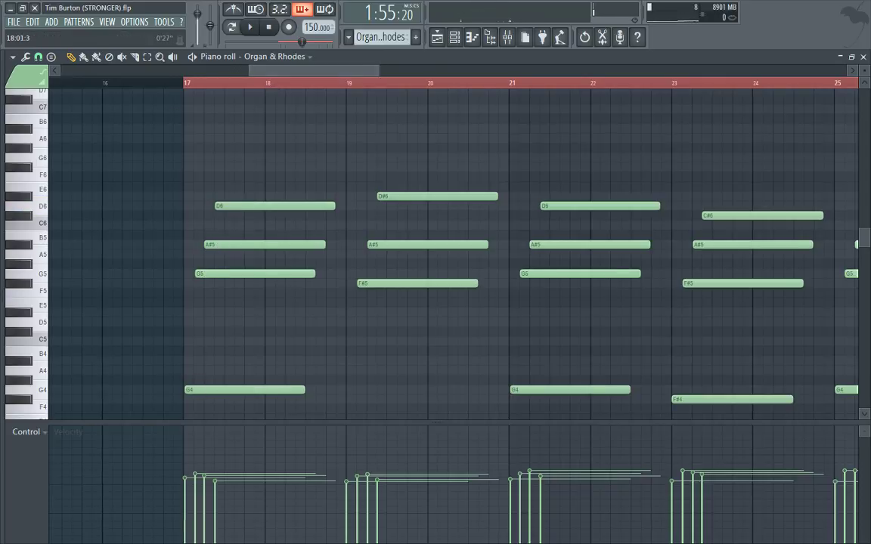
- Close the Organ & Rhodes notes, open the Harps pattern in the piano roll and play it in pattern mode
click(863, 57)
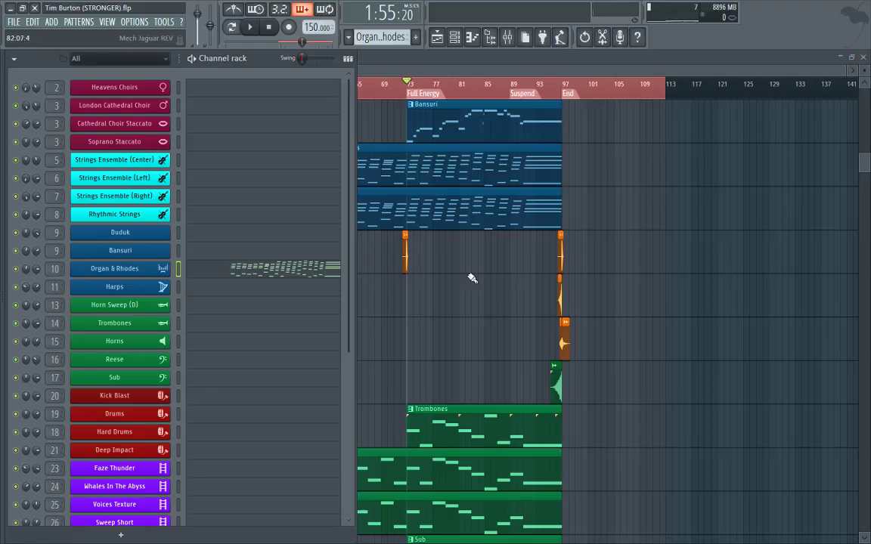
key(F6)
double_click(410, 200)
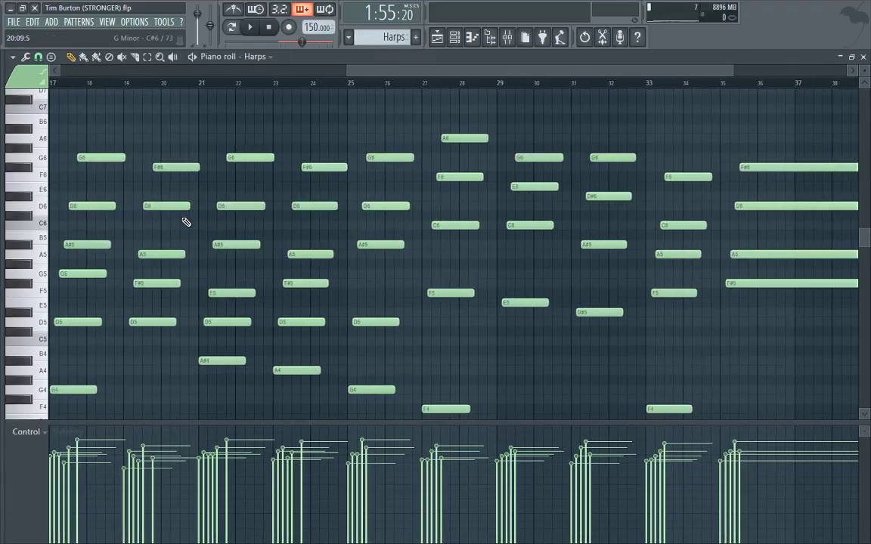
scroll(114, 188, left, 8)
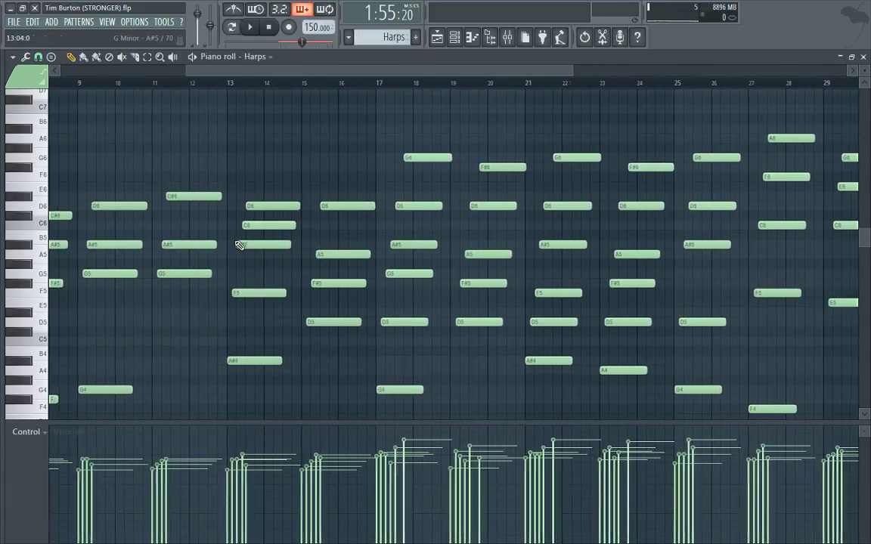
key(space)
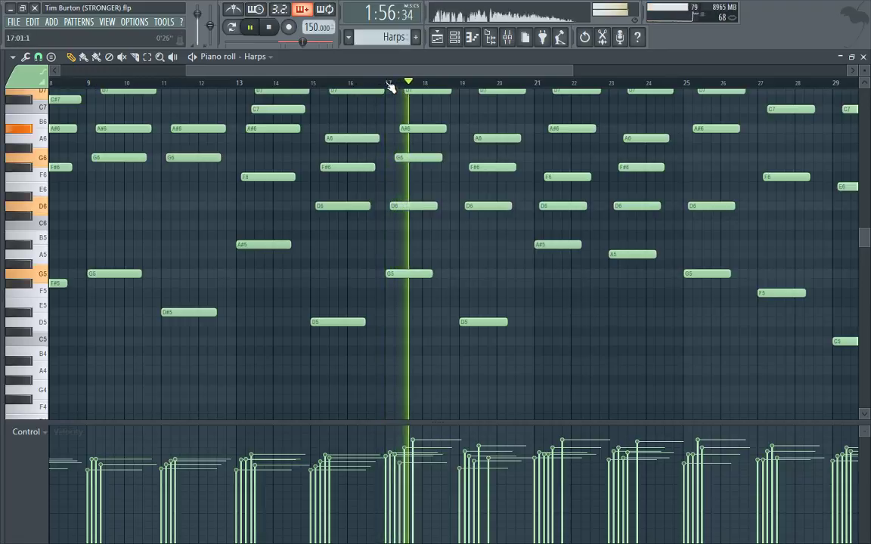
click(232, 29)
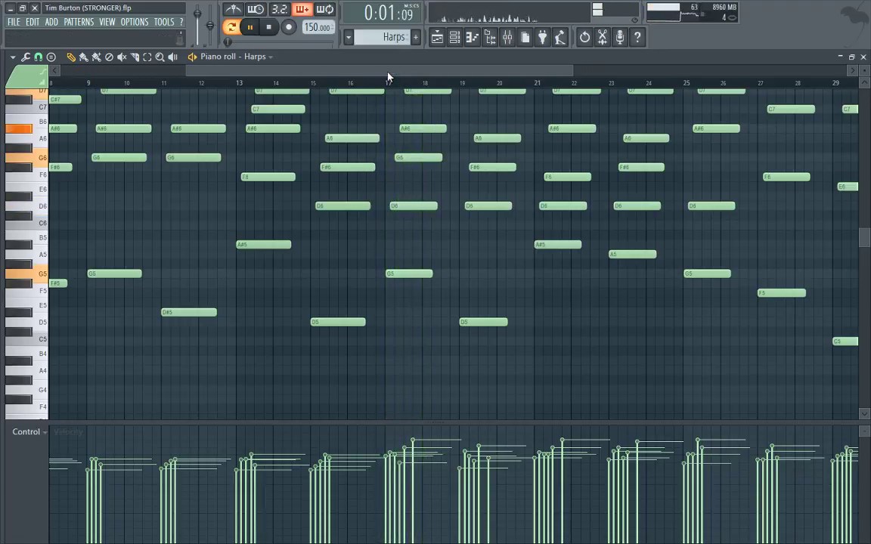
- Review the full Harps pattern, compare it with the Organ & Rhodes notes, stop playback and close the piano roll
scroll(388, 75, down, 5)
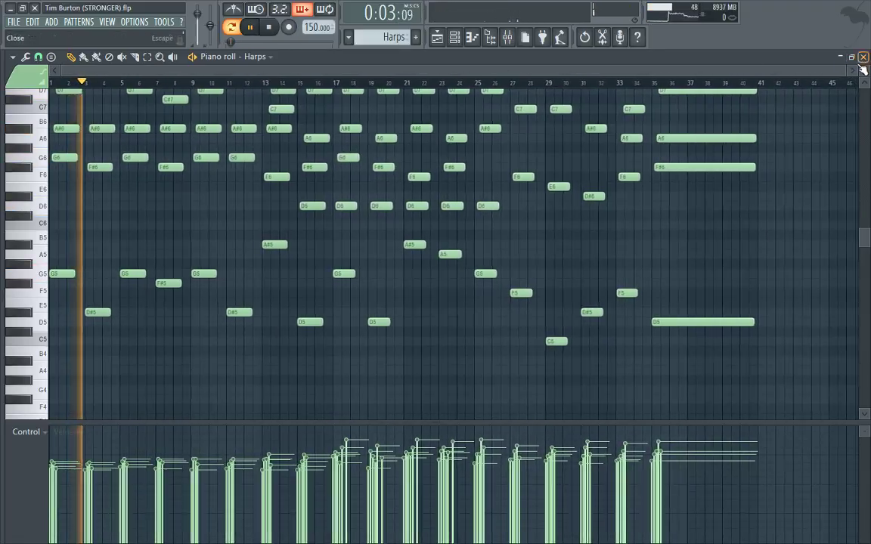
click(862, 58)
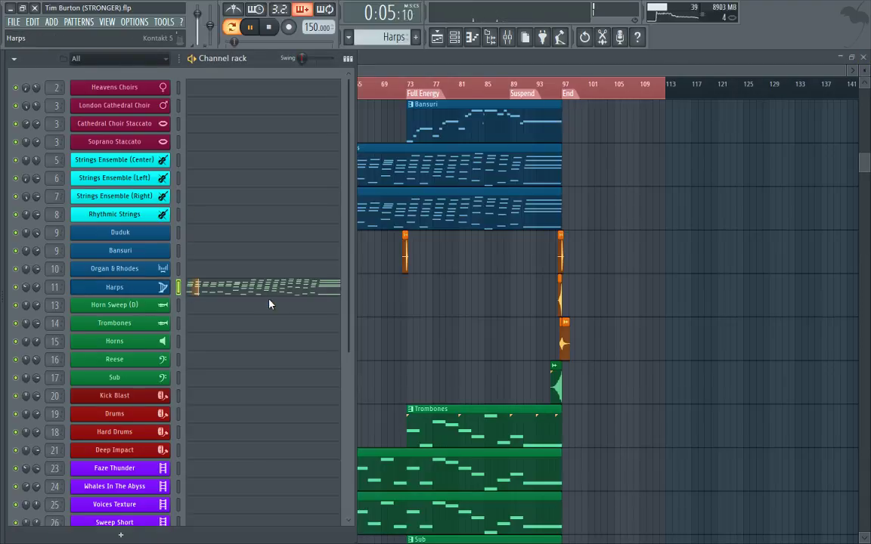
click(220, 270)
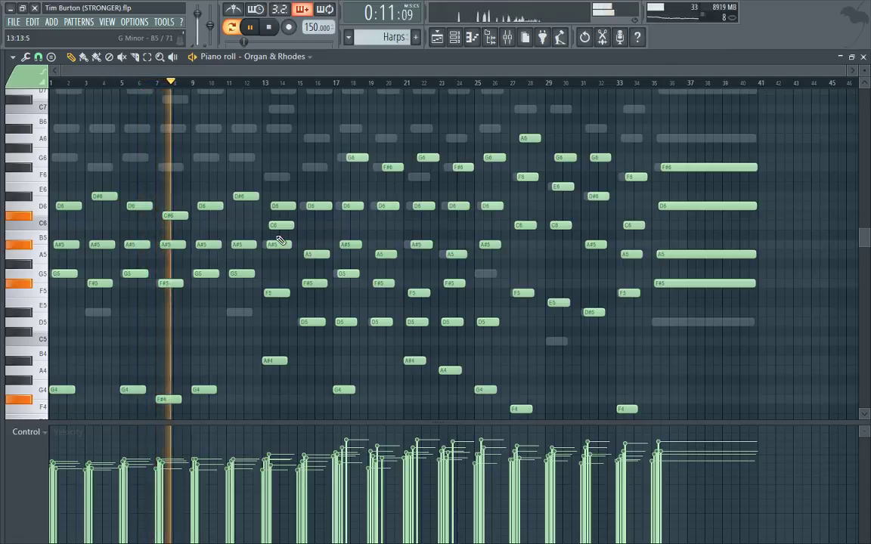
key(space)
click(863, 58)
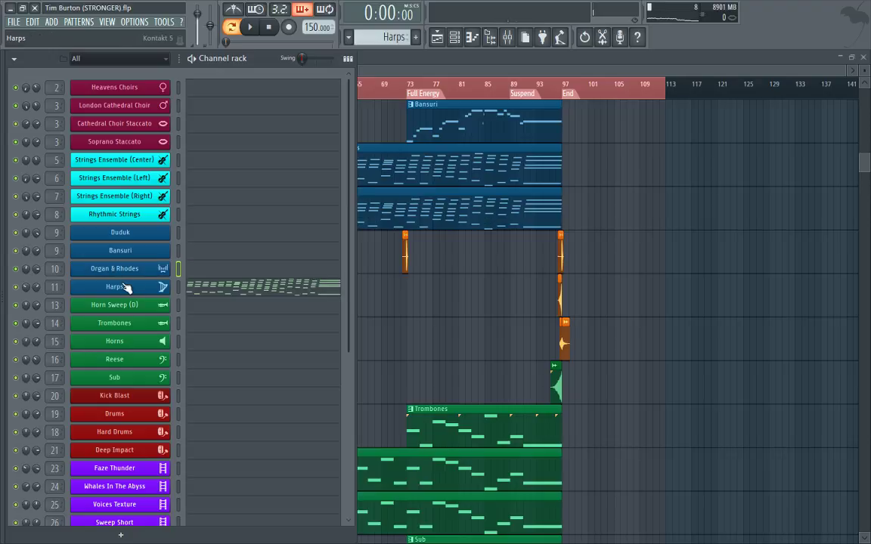
- Undo the last change to the Harps notes and reinstate it
key(ctrl+z)
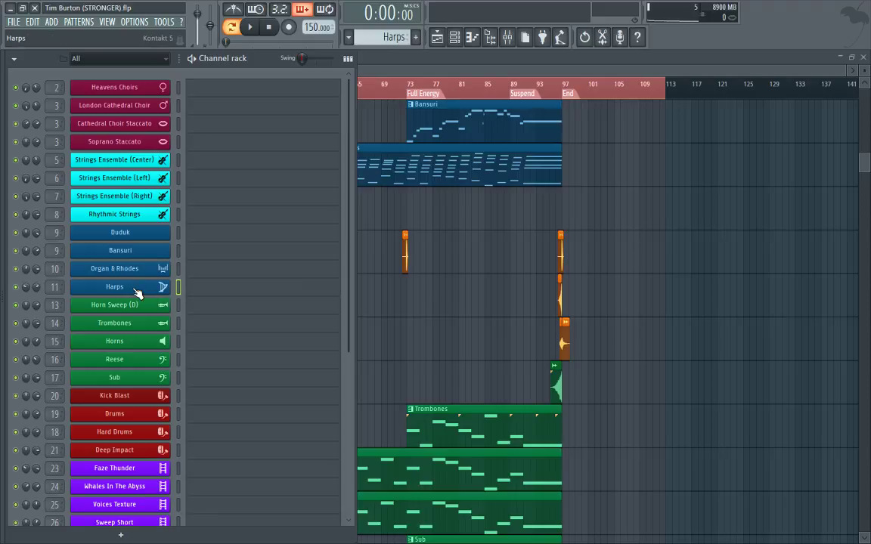
key(ctrl+z)
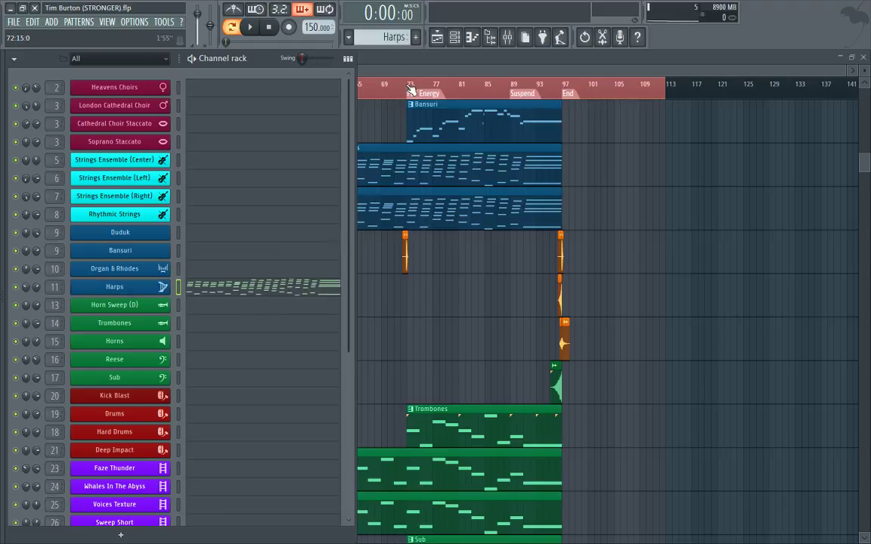
- Close the channel rack and examine the Mech Jaguar, Mech Jaguar REV and Robot Sweep clips around the Break at bar 53
key(F6)
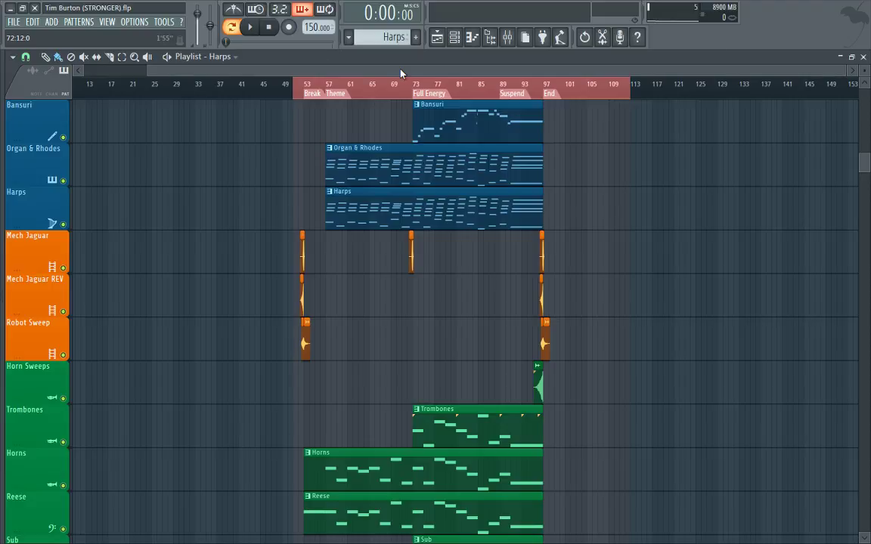
scroll(312, 67, up, 5)
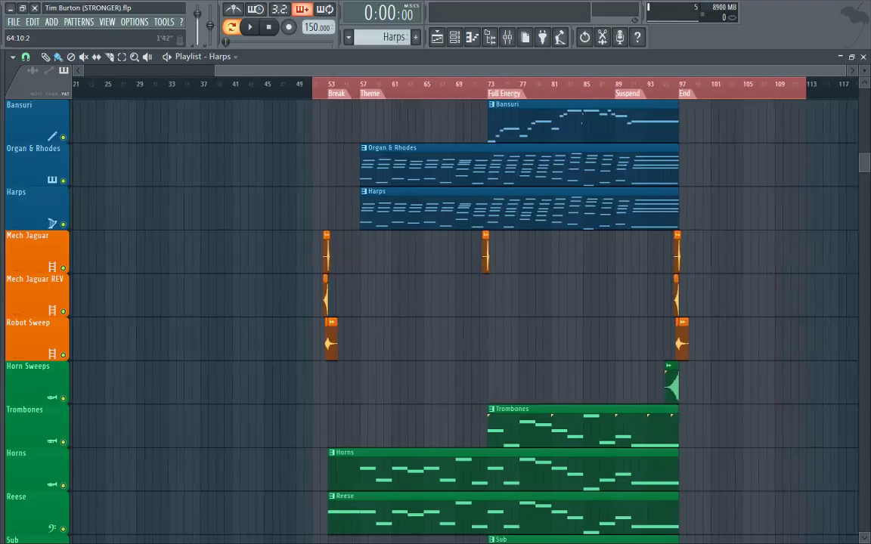
scroll(267, 84, up, 5)
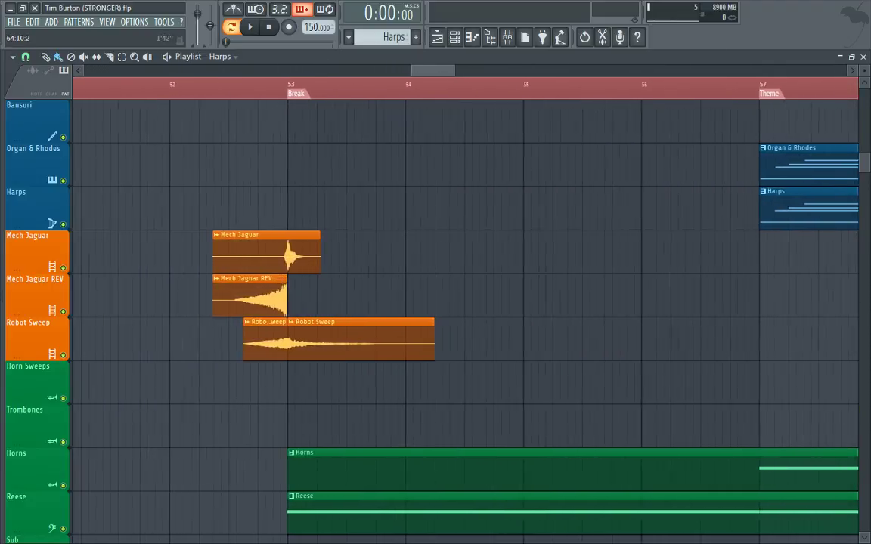
scroll(258, 84, up, 3)
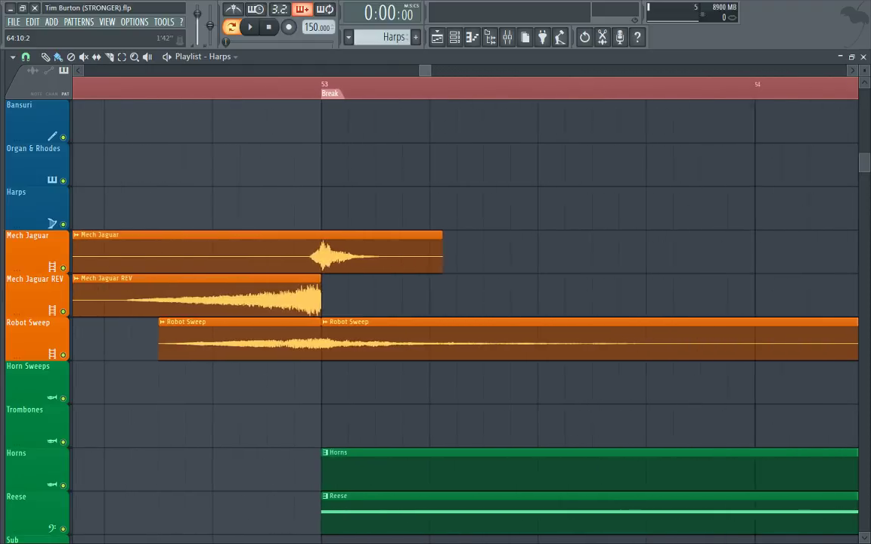
scroll(257, 84, down, 3)
scroll(329, 77, down, 5)
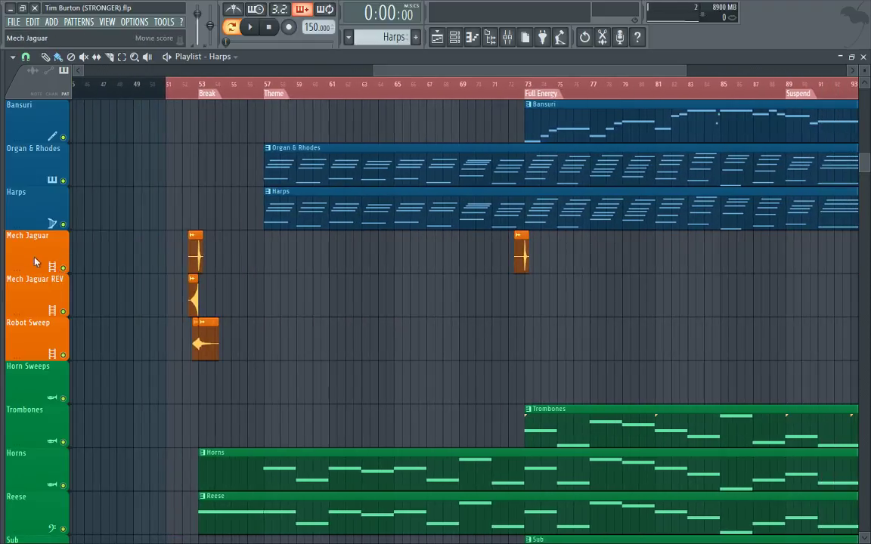
- Solo the Mech Jaguar playlist track and inspect the sample settings of its clip at the Break
right_click(63, 268)
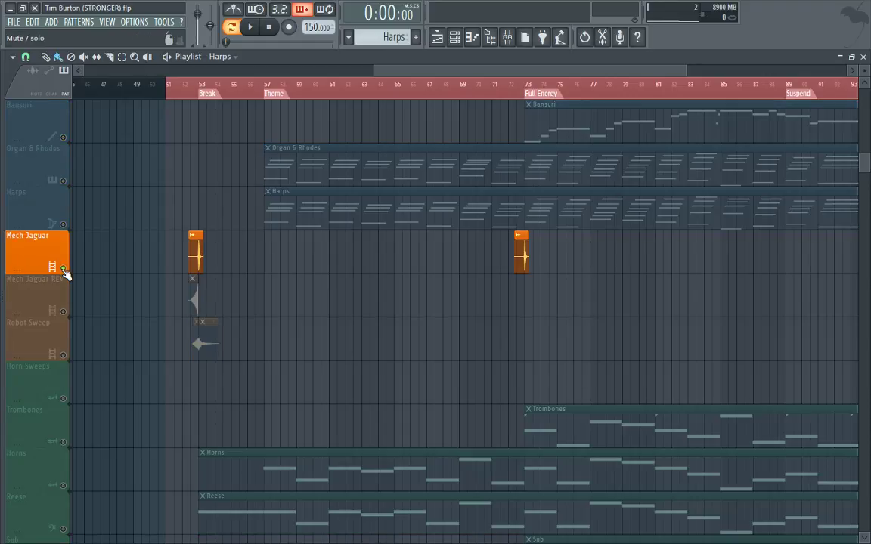
double_click(194, 257)
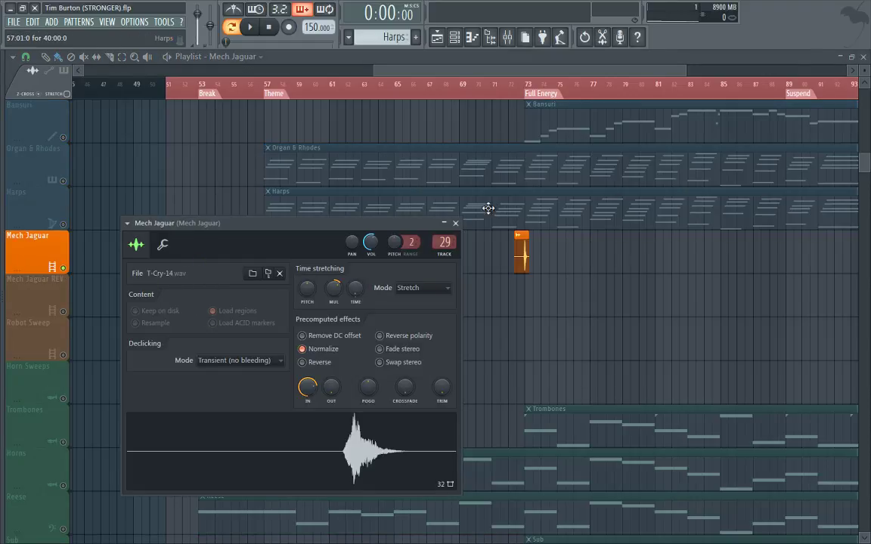
click(456, 223)
- Unmute the Mech Jaguar REV and Robot Sweep tracks alongside the soloed Mech Jaguar track
scroll(399, 69, up, 6)
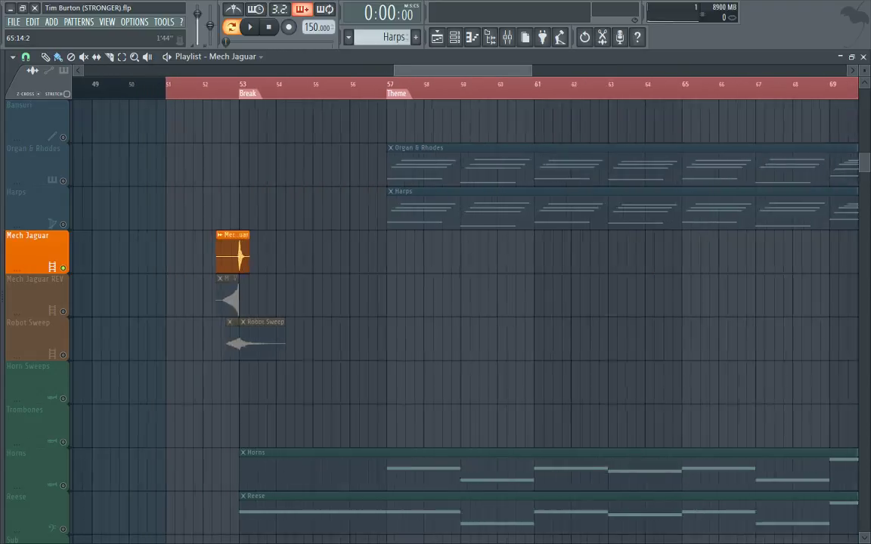
click(63, 312)
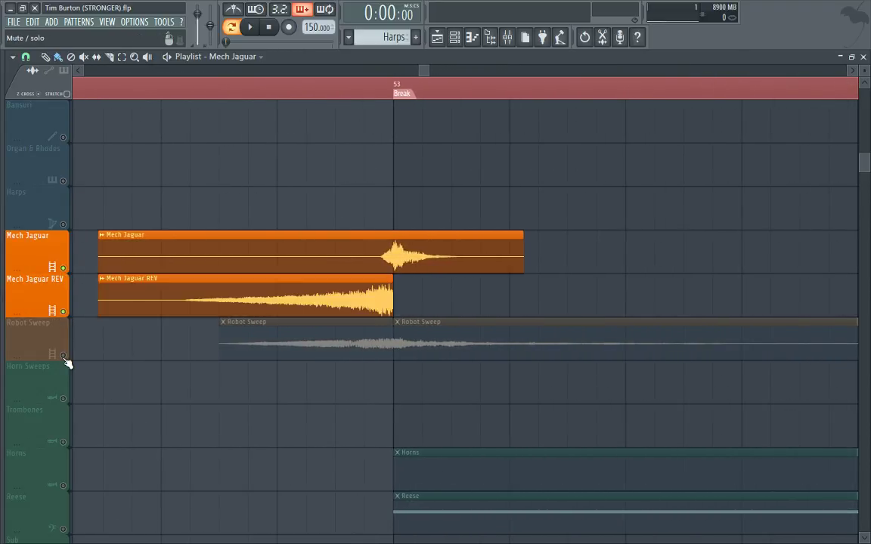
click(63, 355)
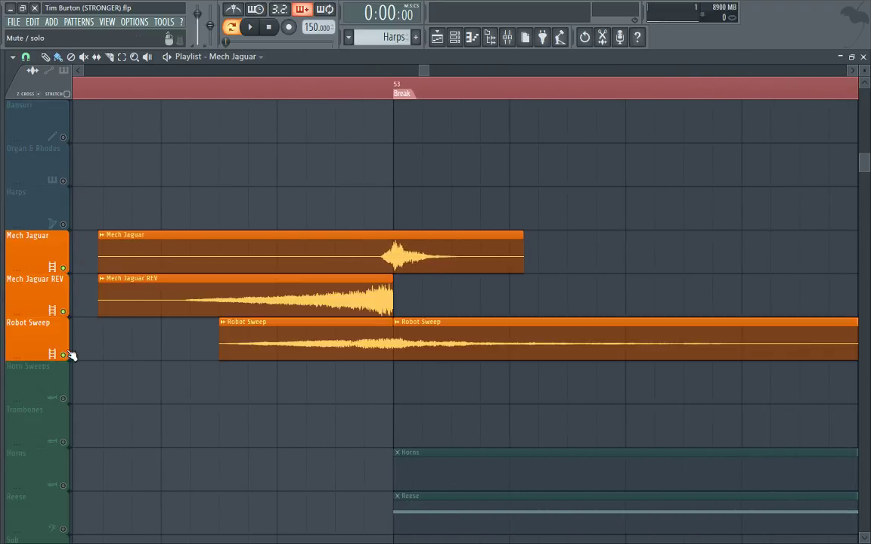
- Check the Mech Jaguar sample settings again and play the three effect tracks together from just before bar 53
double_click(264, 253)
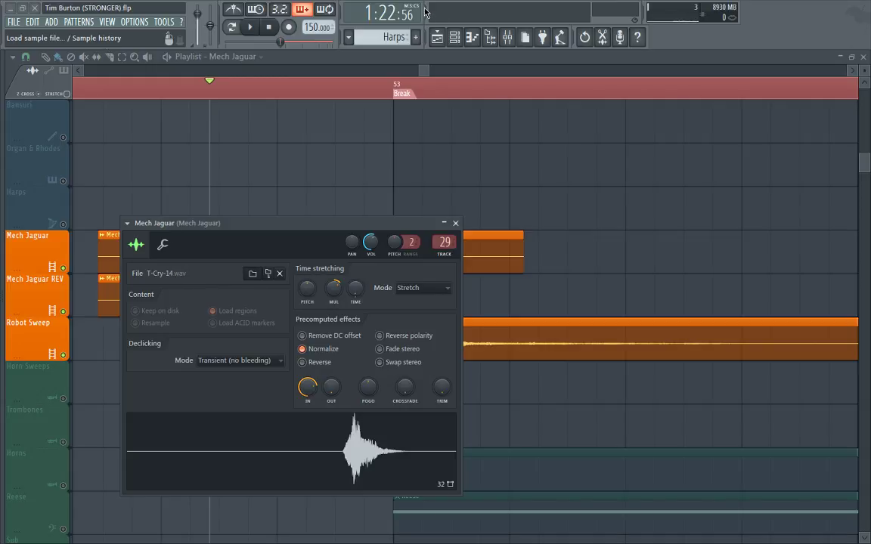
click(456, 224)
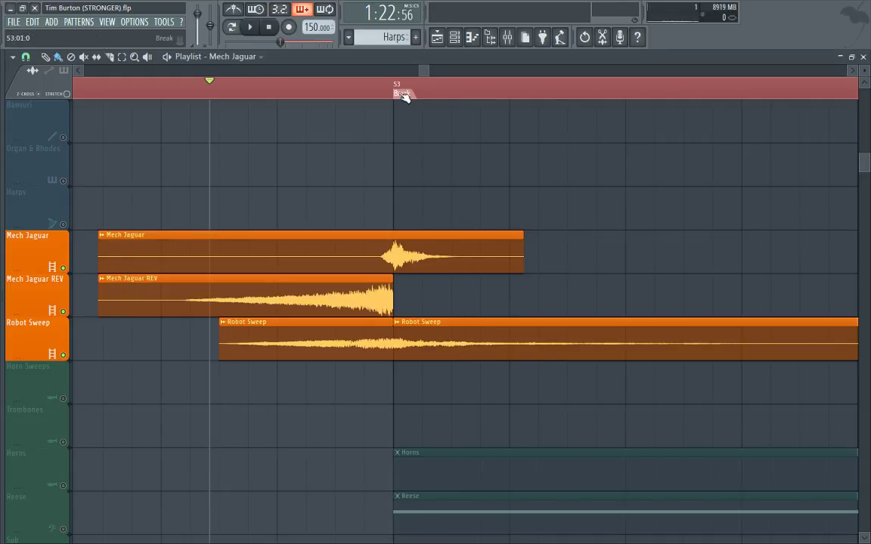
key(space)
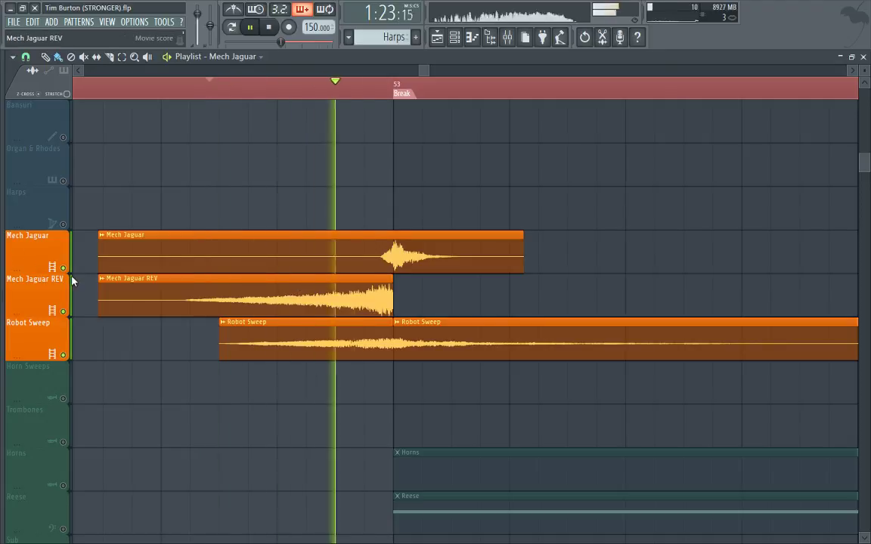
key(space)
key(space)
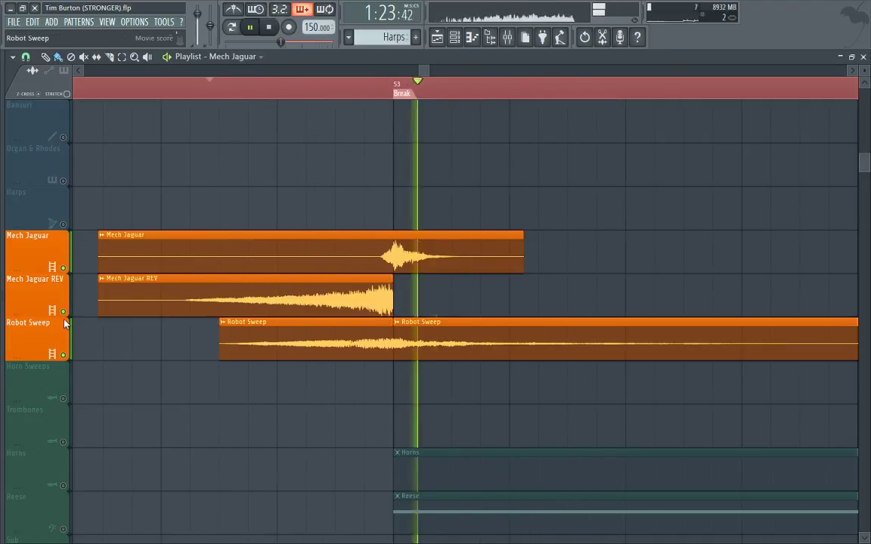
- Audition the Mech Jaguar REV and Robot Sweep tracks individually around bar 53, unmute all tracks and stop playback
right_click(64, 311)
key(space)
key(space)
right_click(63, 310)
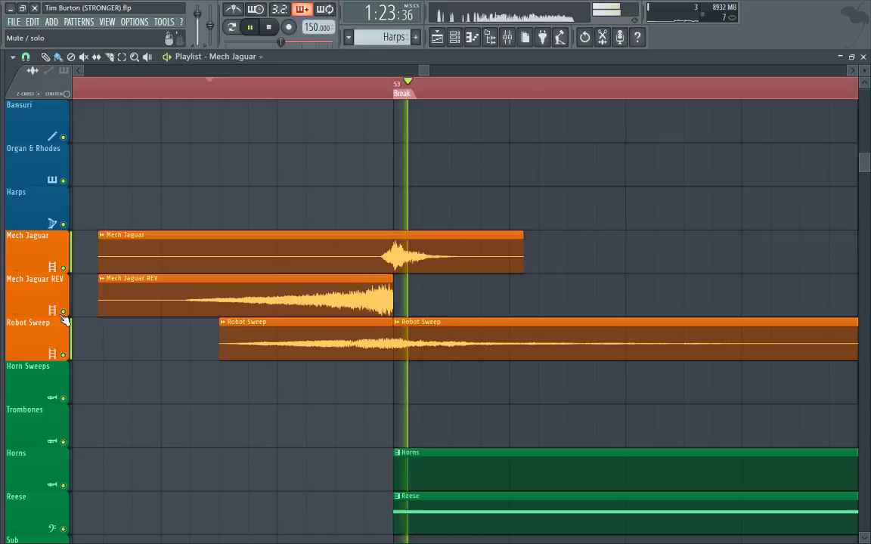
right_click(63, 356)
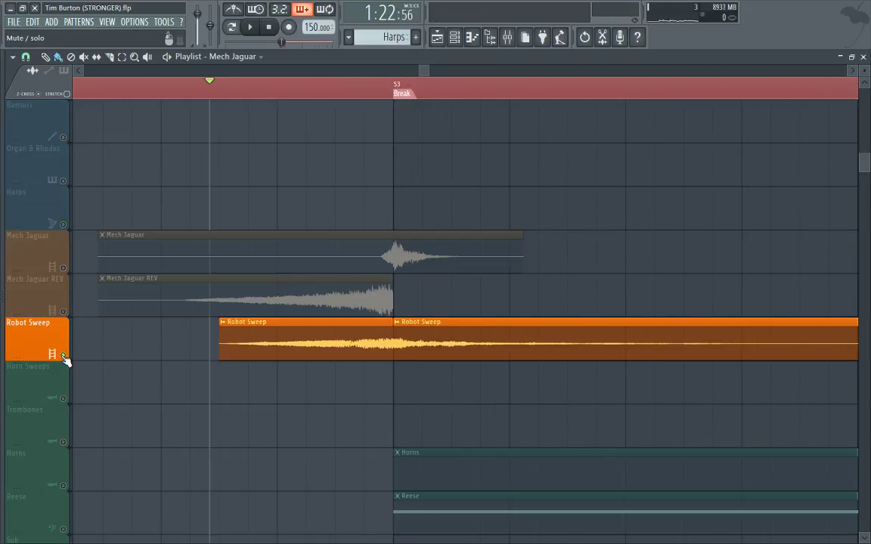
right_click(64, 355)
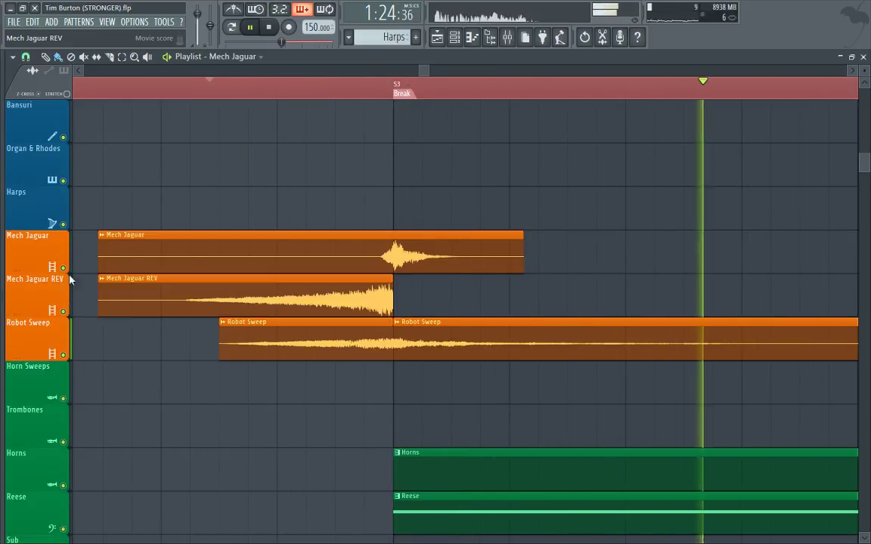
key(space)
- Solo the Deep Impact track, play it from the Break at bar 53 and stop playback
scroll(620, 170, down, 5)
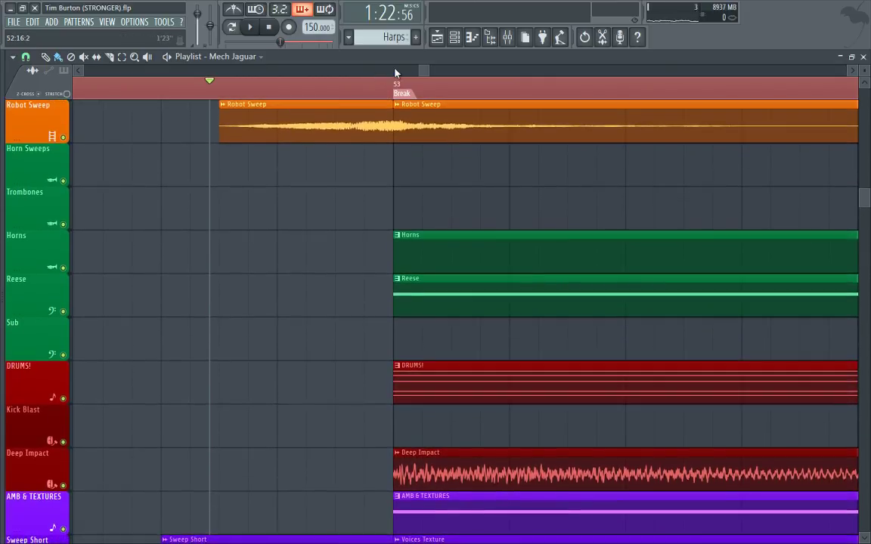
scroll(427, 74, down, 4)
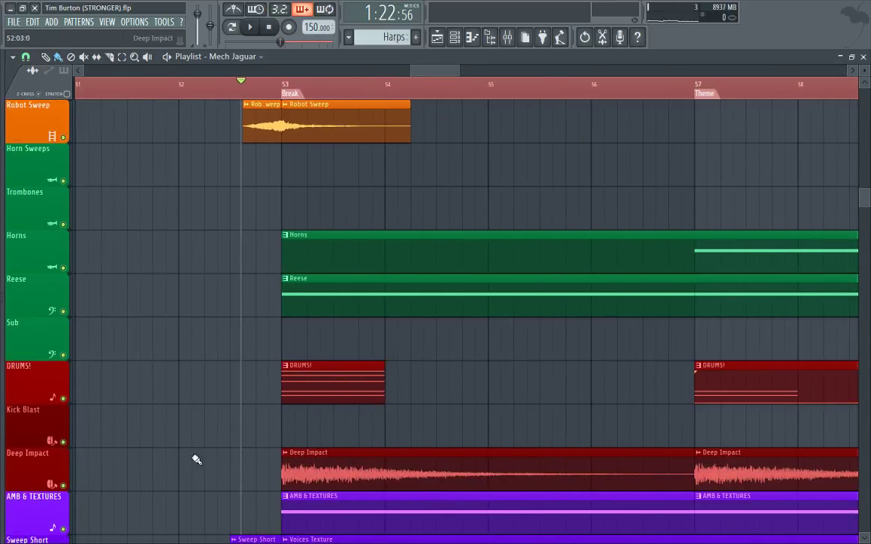
right_click(64, 487)
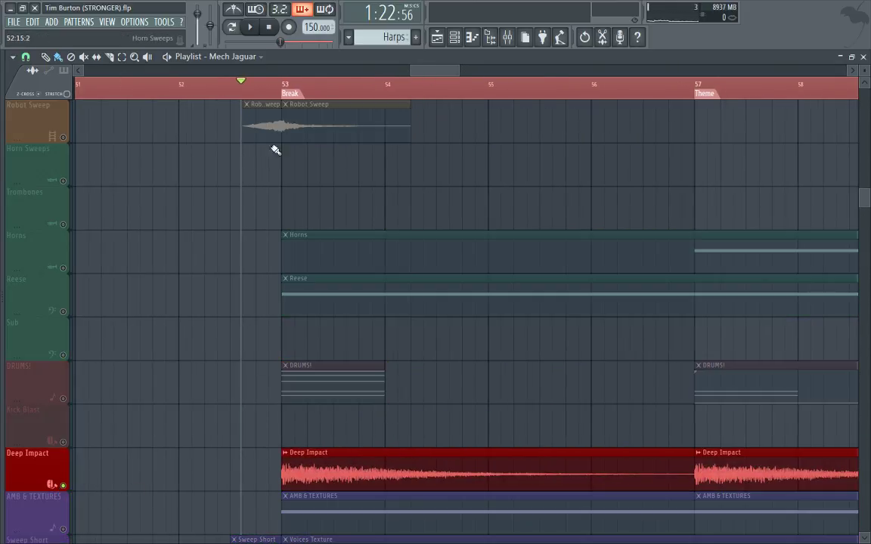
click(286, 89)
key(space)
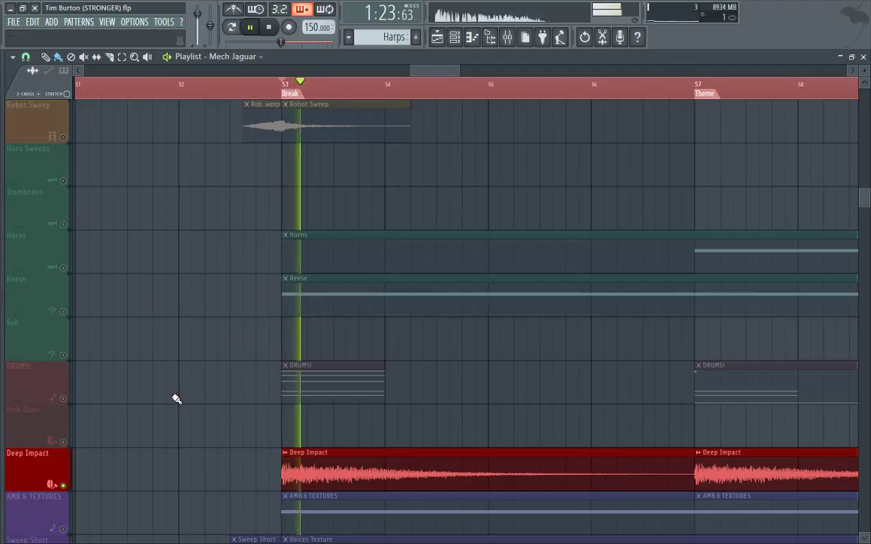
scroll(236, 455, down, 4)
key(space)
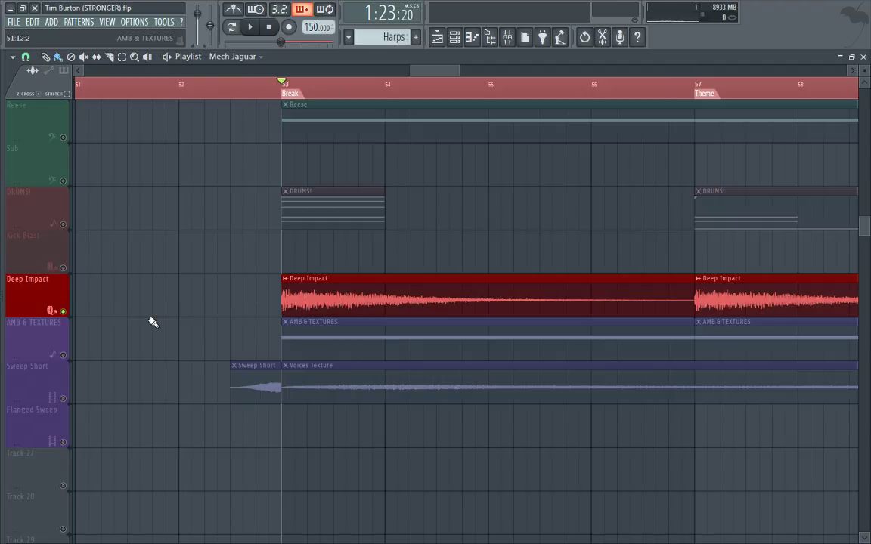
- Solo the AMB & TEXTURES track, view its Faze Thunder notes during playback and close the piano roll
click(68, 355)
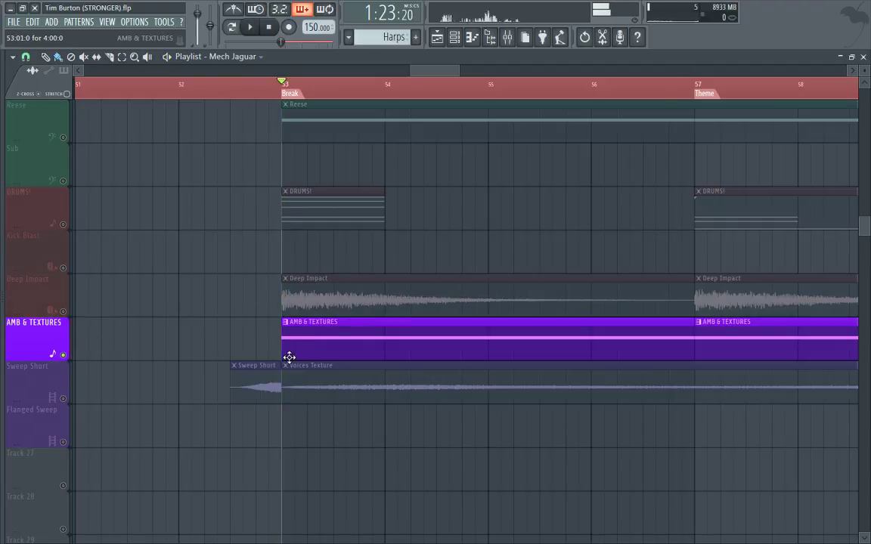
double_click(328, 344)
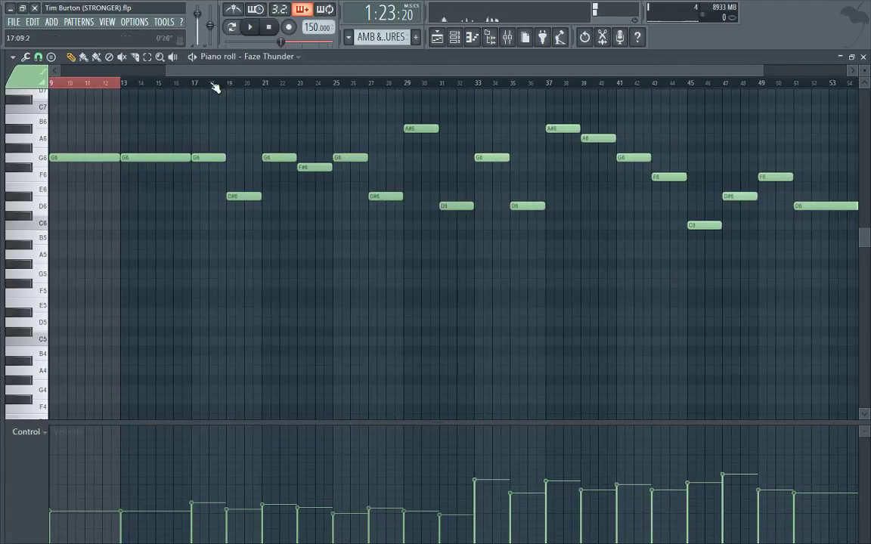
key(space)
click(864, 56)
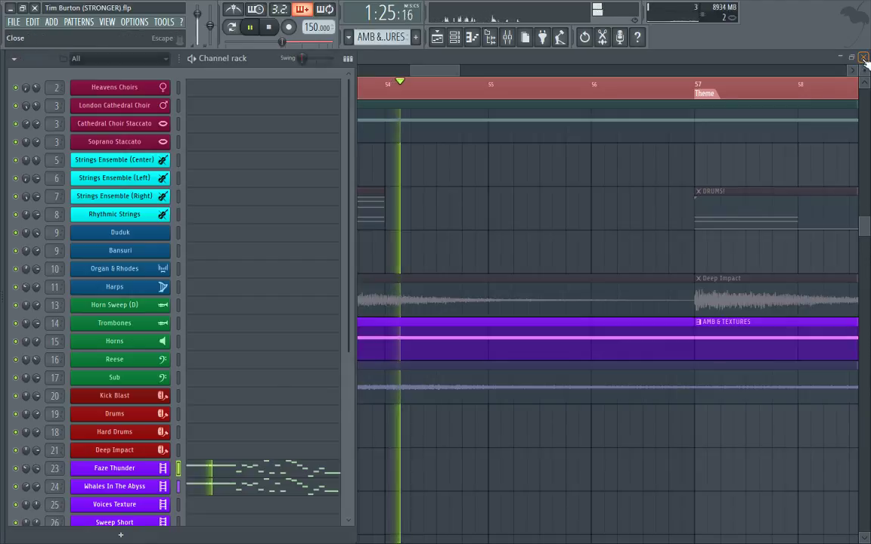
- Open the Faze Thunder synth from the channel rack and examine its synthesis settings and patch browser
scroll(261, 439, down, 5)
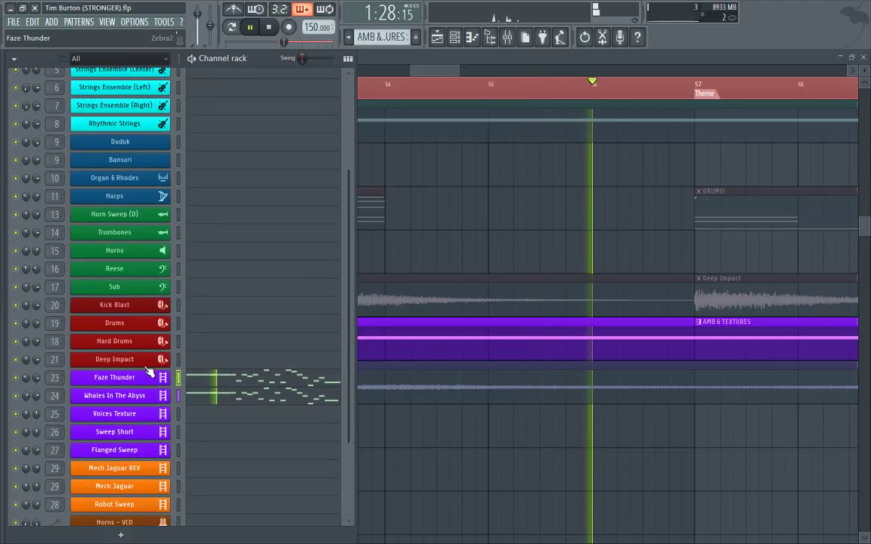
click(148, 374)
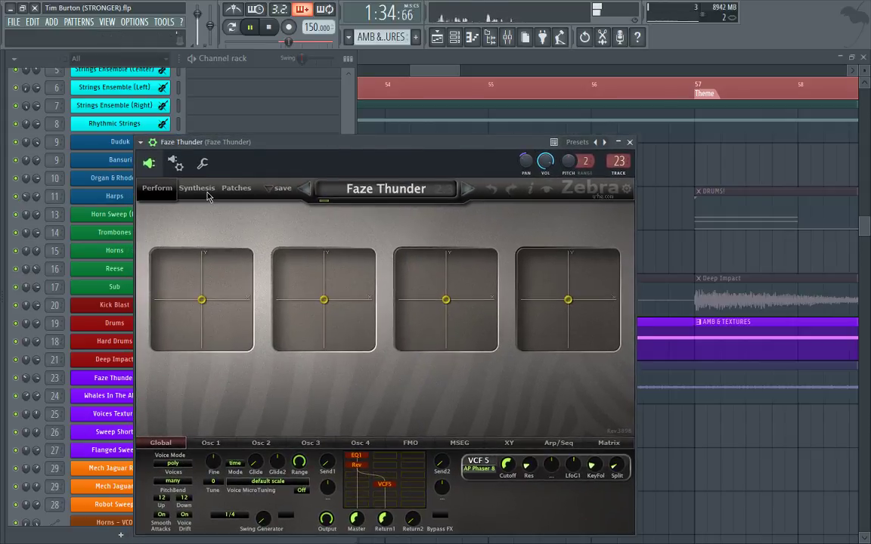
click(198, 189)
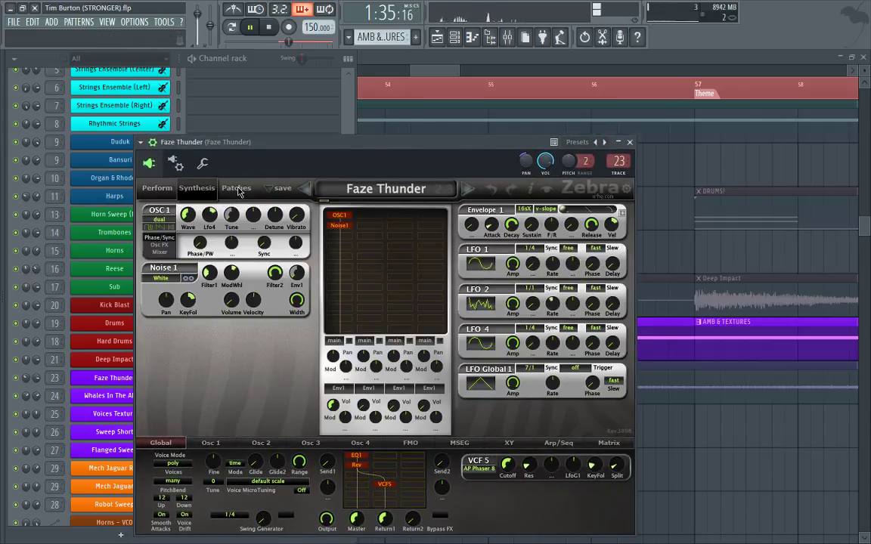
click(237, 189)
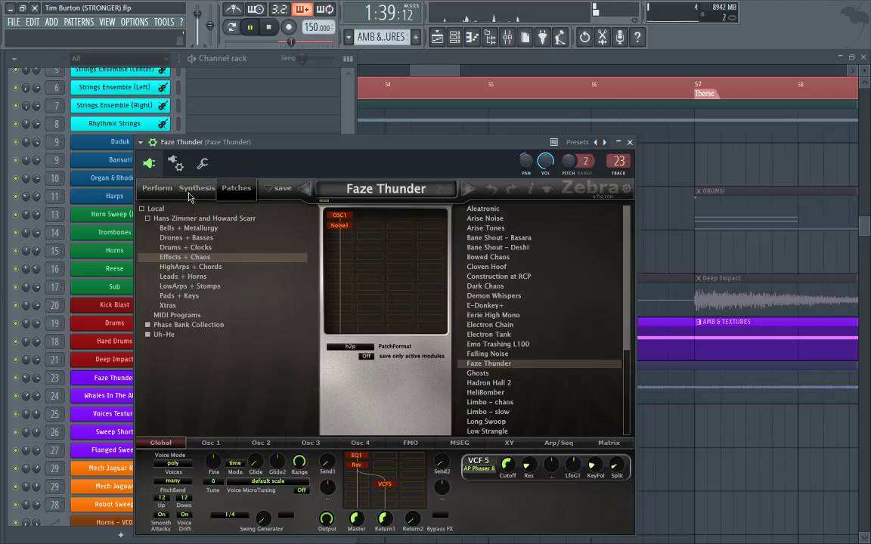
- View Faze Thunder's performance page and close it, and examine the Whales In The Abyss synth's patch browser and synthesis settings
click(158, 189)
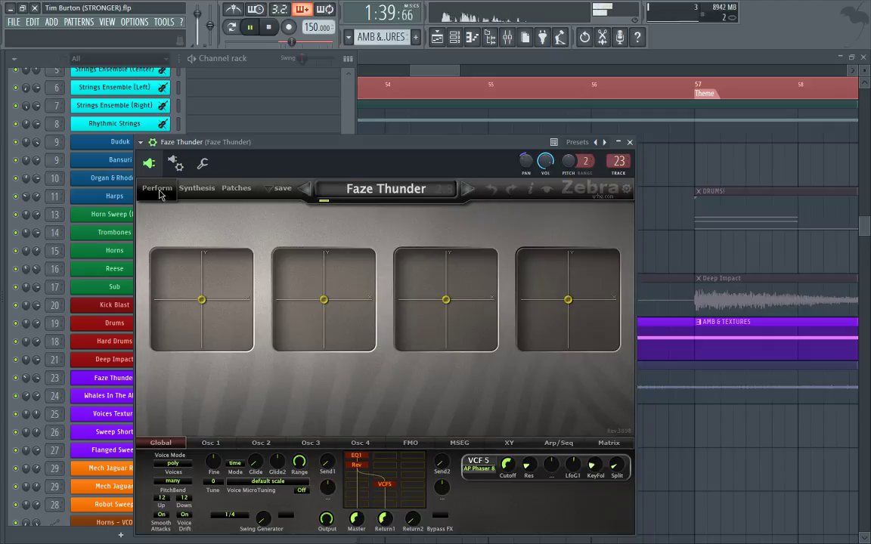
click(630, 143)
click(133, 403)
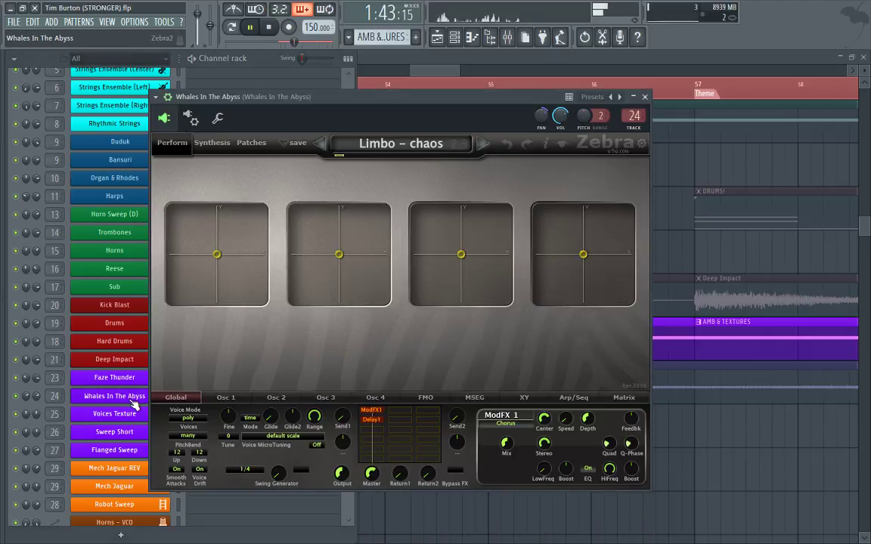
click(251, 142)
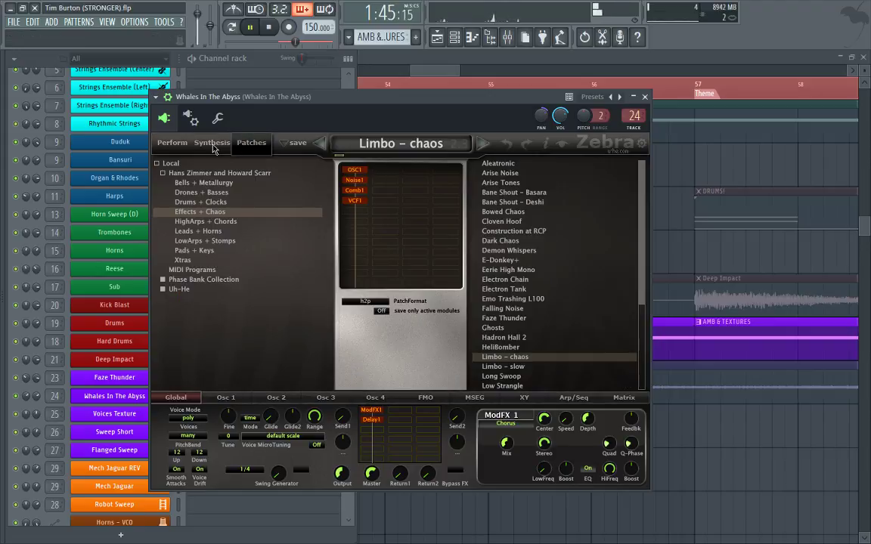
click(214, 147)
click(644, 98)
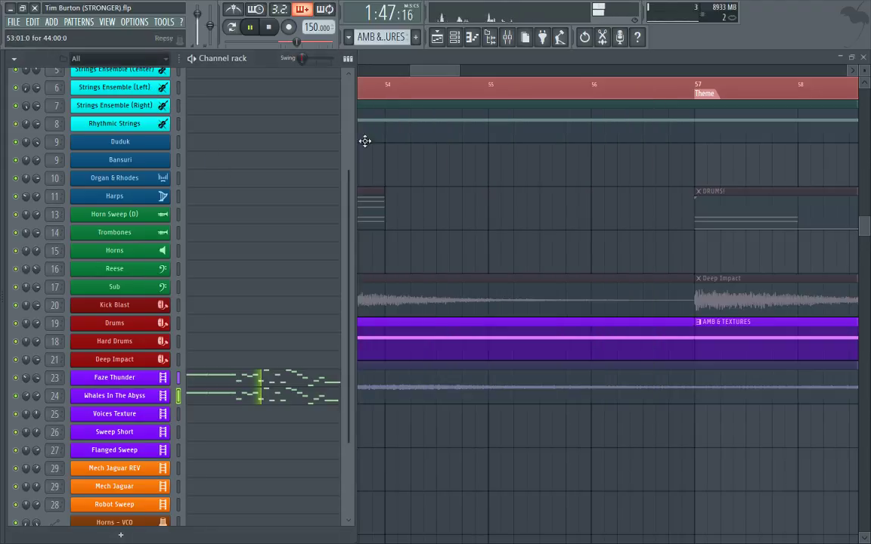
- Return to the playlist and unmute the DRUMS! and Horns tracks alongside AMB & TEXTURES during playback
click(431, 65)
scroll(388, 62, down, 5)
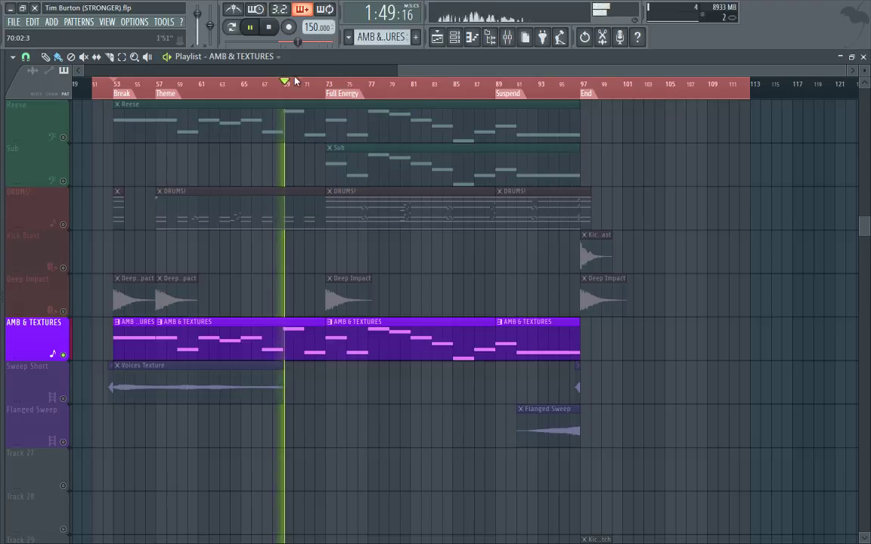
click(64, 224)
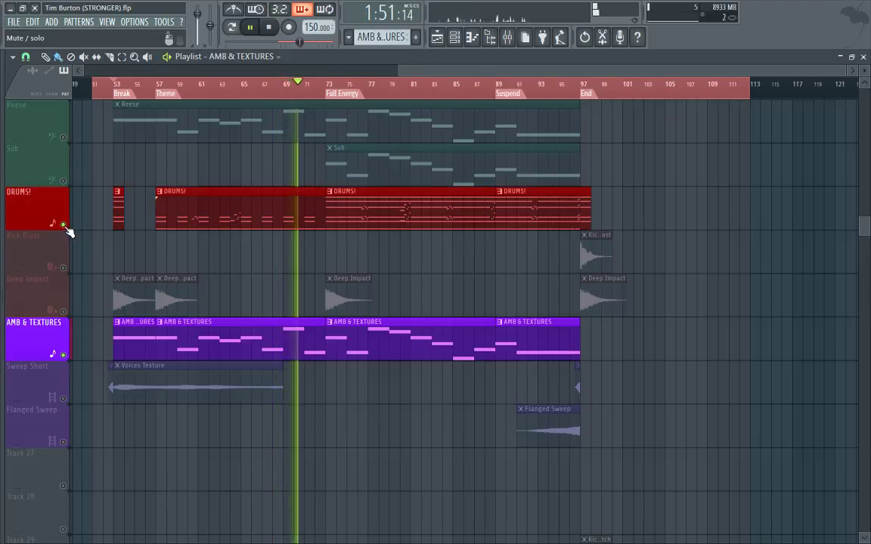
scroll(82, 230, up, 5)
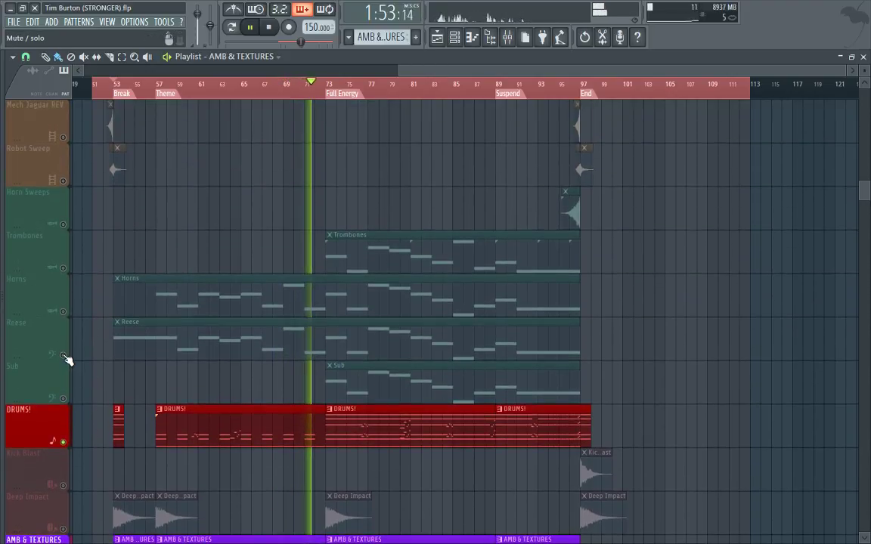
click(63, 354)
click(62, 355)
click(63, 311)
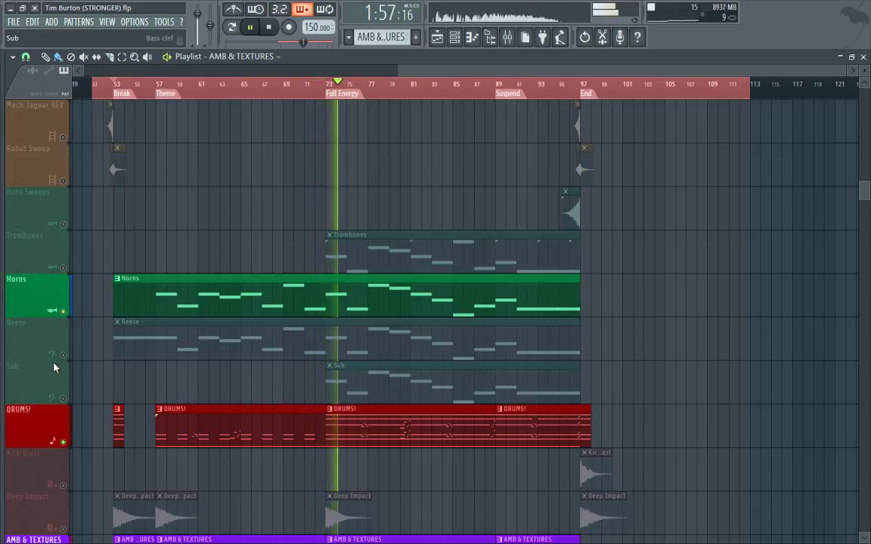
- View the Horns notes in the piano roll, examine the Horns channel's Spire synth patch and close it
double_click(181, 297)
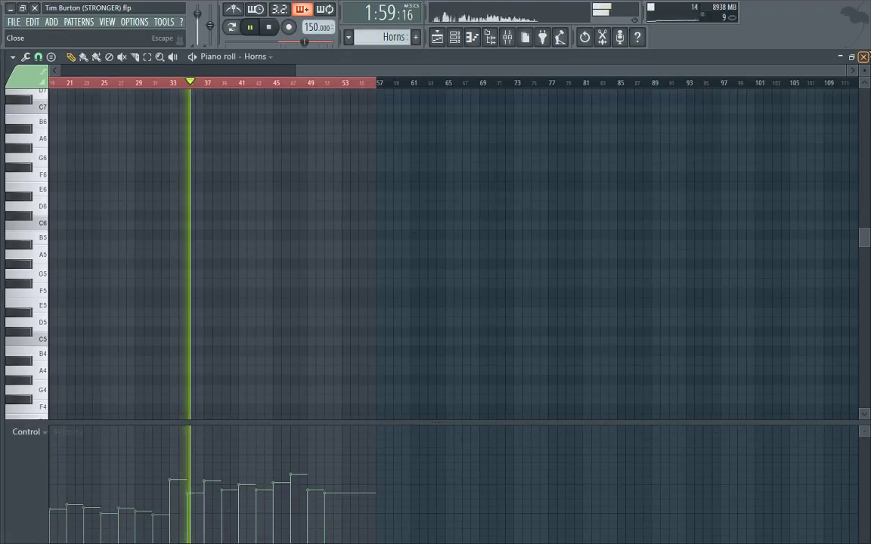
key(F7)
click(143, 251)
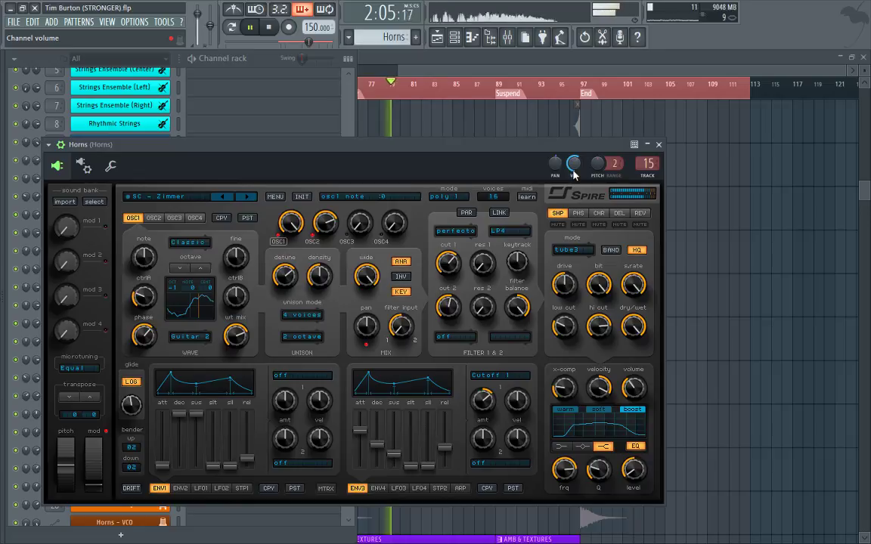
click(659, 144)
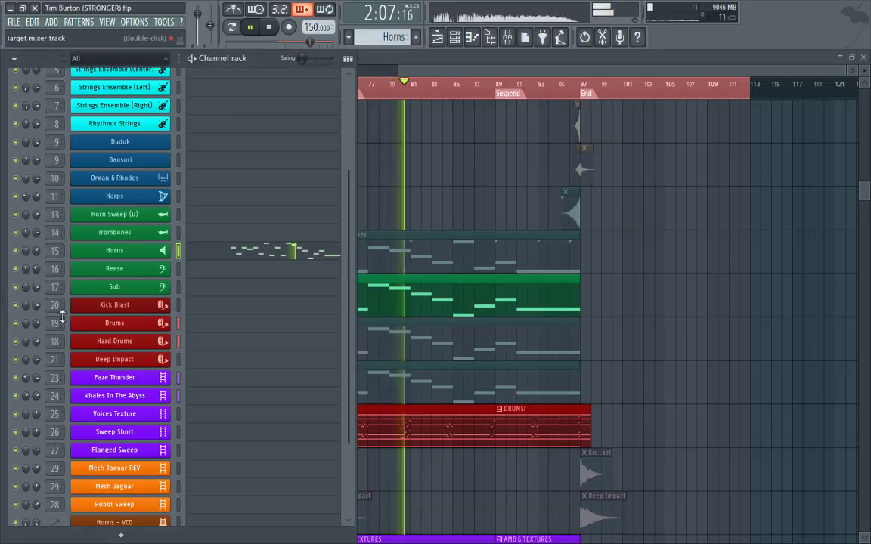
- Unmute the Trombones, Reese and Sub tracks in the playlist and play from the Full Energy marker at bar 73
click(394, 62)
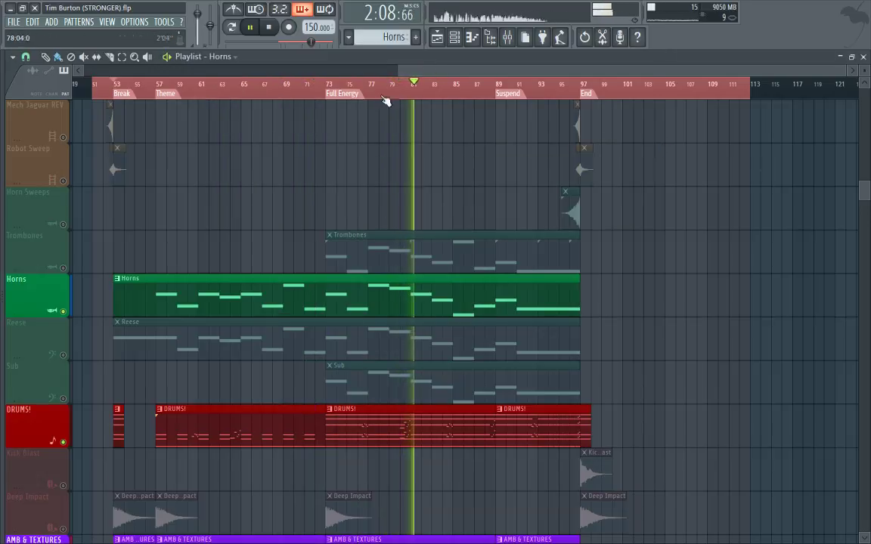
ctrl+click(68, 266)
ctrl+click(69, 351)
ctrl+click(60, 373)
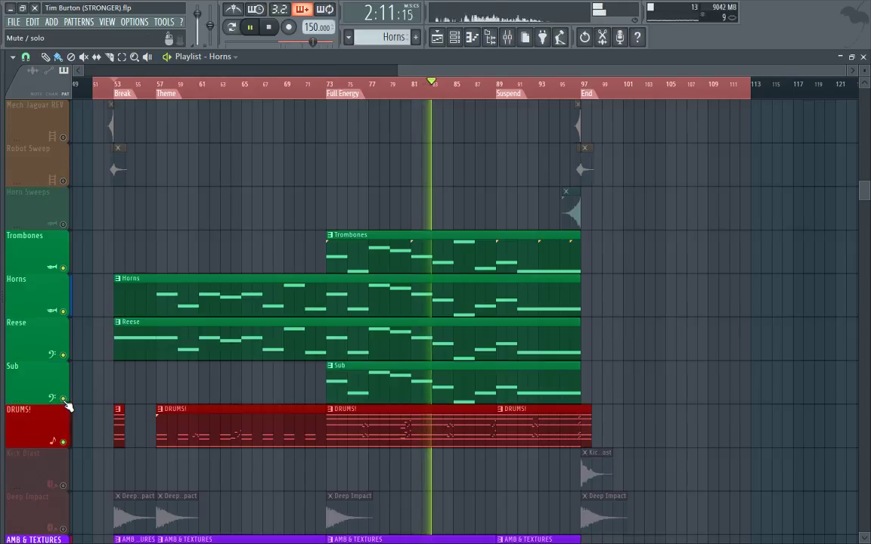
click(326, 86)
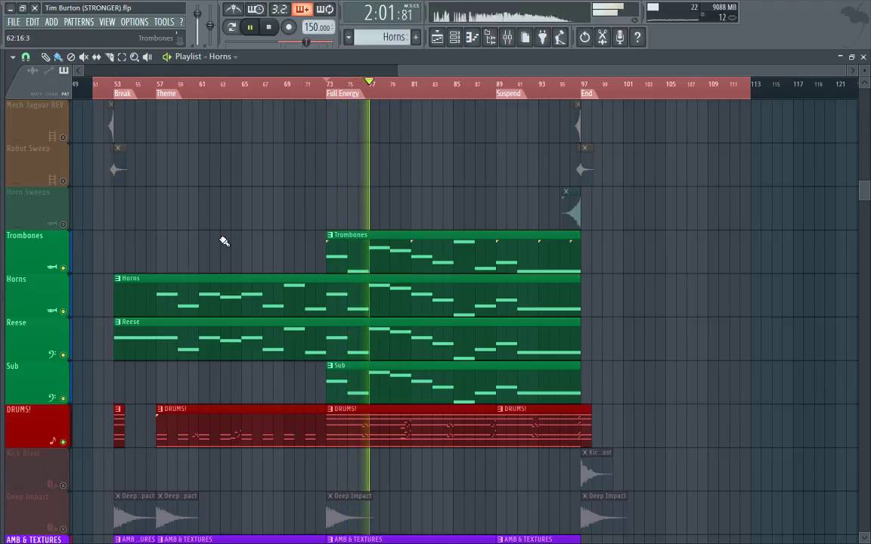
- Examine the Trombones notes in the piano roll during playback, stop playback and return to the playlist
double_click(361, 251)
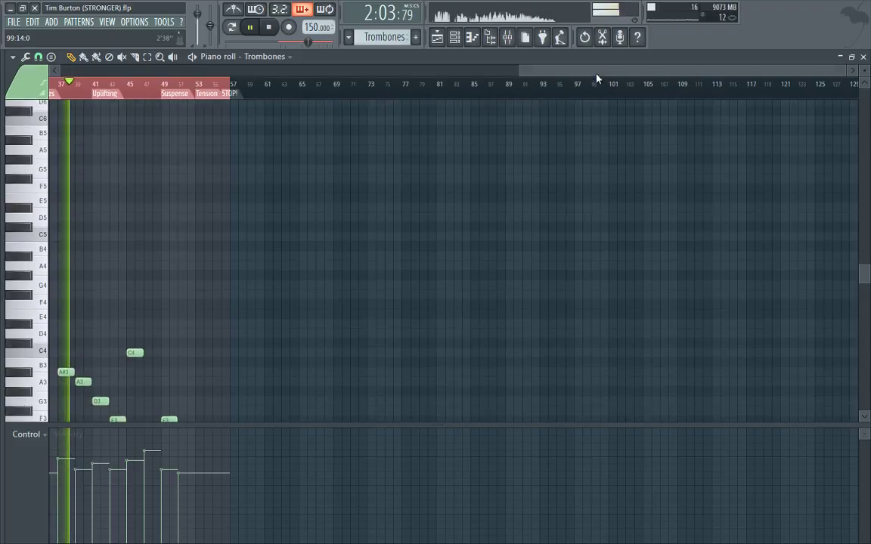
drag(536, 66, 363, 70)
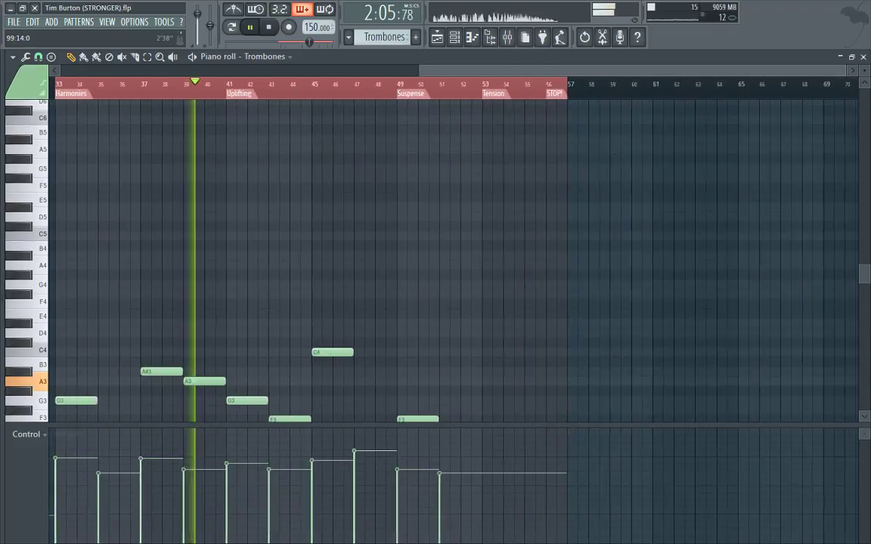
scroll(306, 272, down, 5)
key(space)
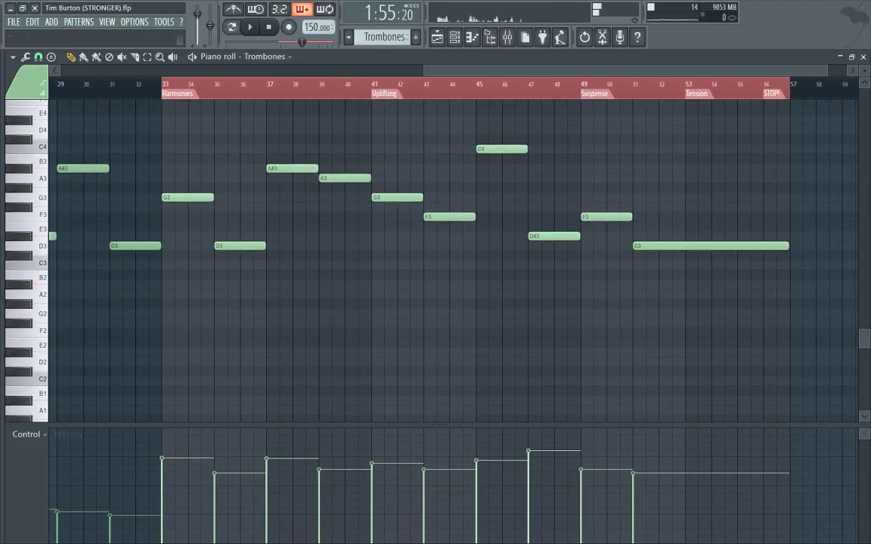
click(864, 56)
click(865, 57)
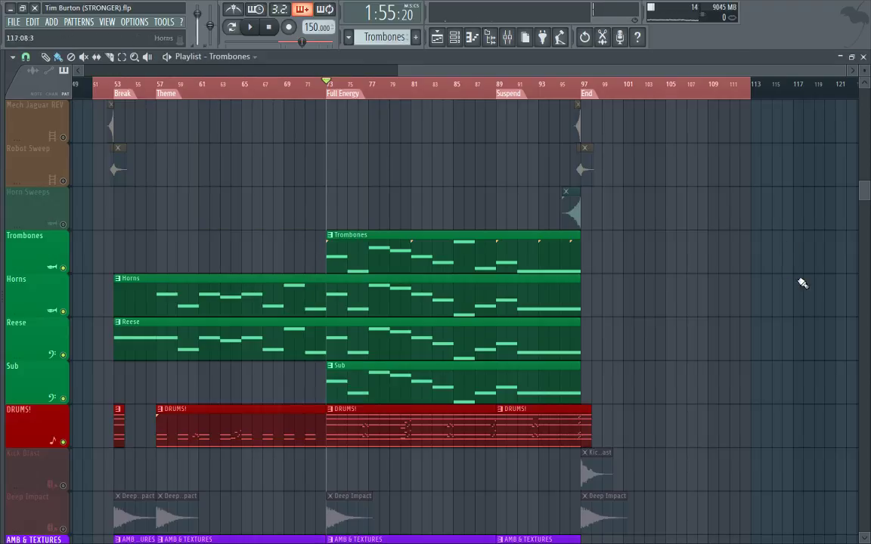
- Open the DRUMS! pattern and examine the Drums notes and the Hard Drums notes from bar 17 to bar 57
double_click(383, 418)
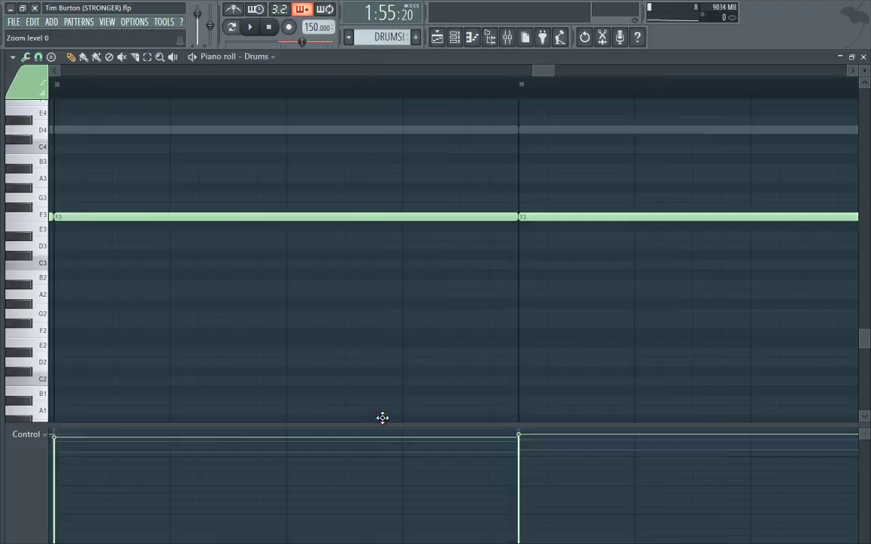
click(864, 58)
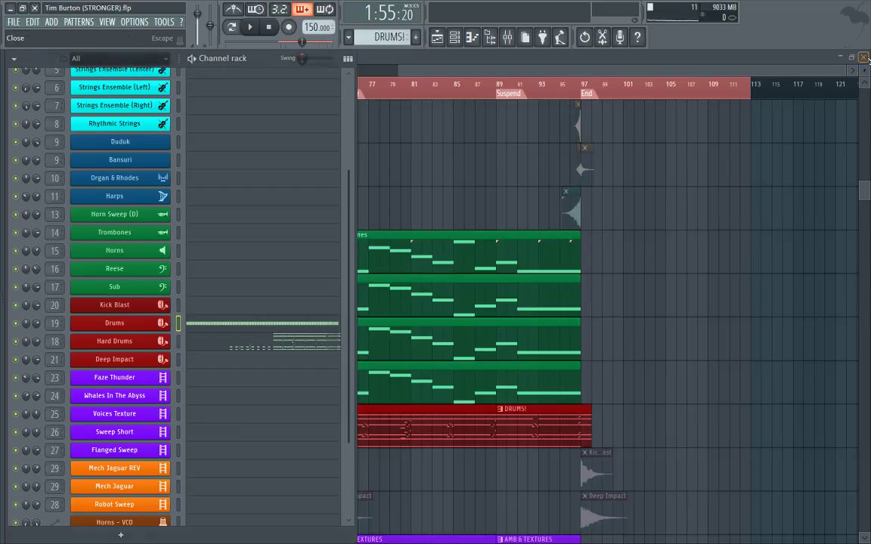
click(230, 351)
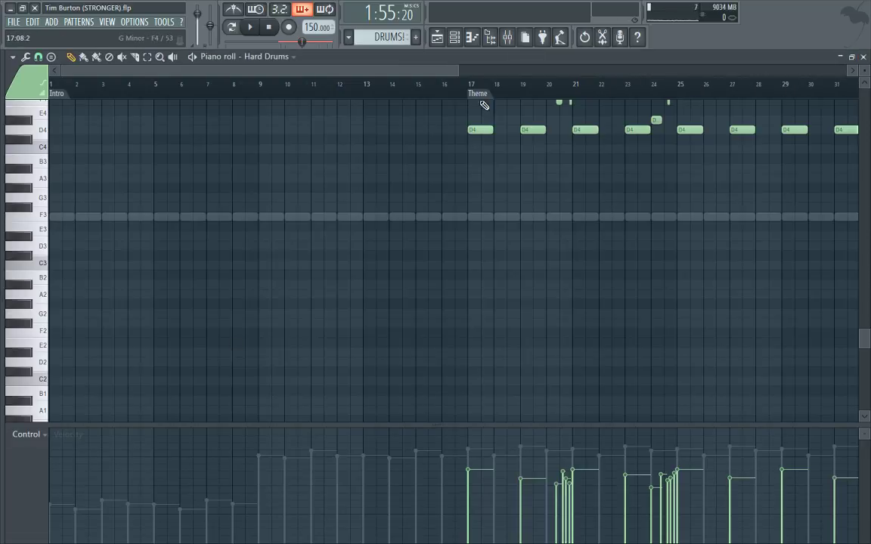
drag(225, 72, 442, 73)
scroll(119, 284, up, 2)
scroll(119, 284, up, 6)
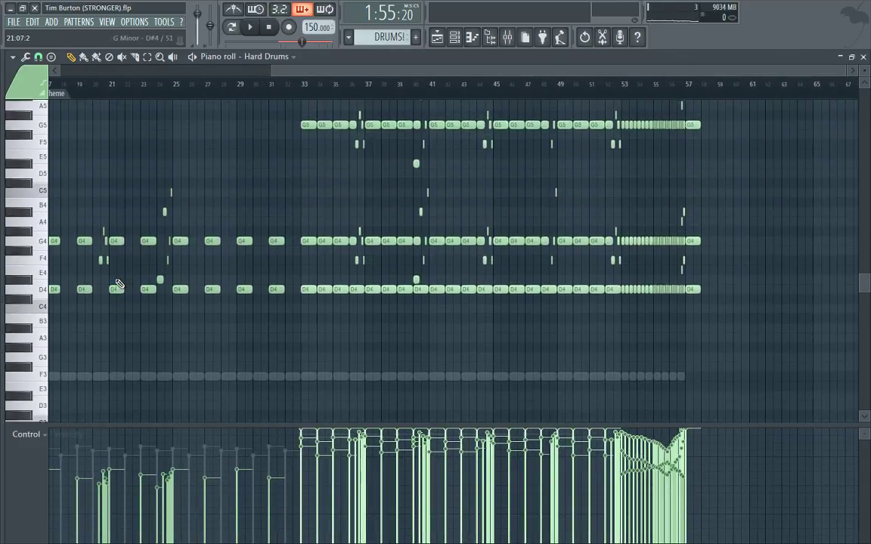
scroll(362, 151, up, 2)
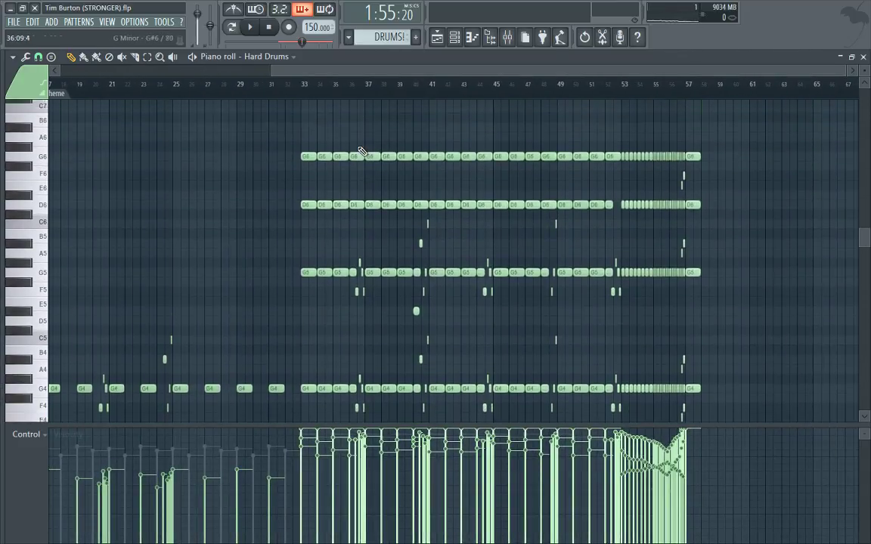
- Play the layered Hard Drums section from around bar 33 while viewing its notes, and stop playback
key(space)
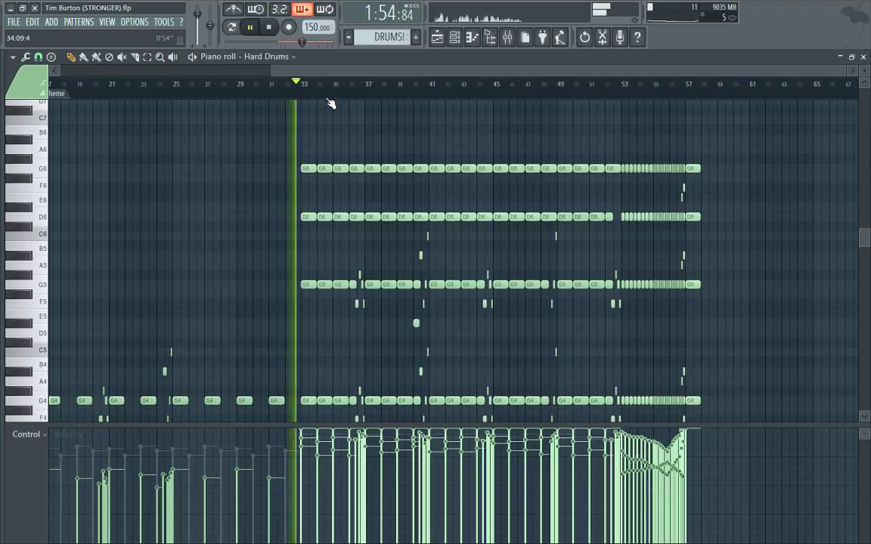
scroll(626, 106, down, 1)
scroll(626, 106, down, 7)
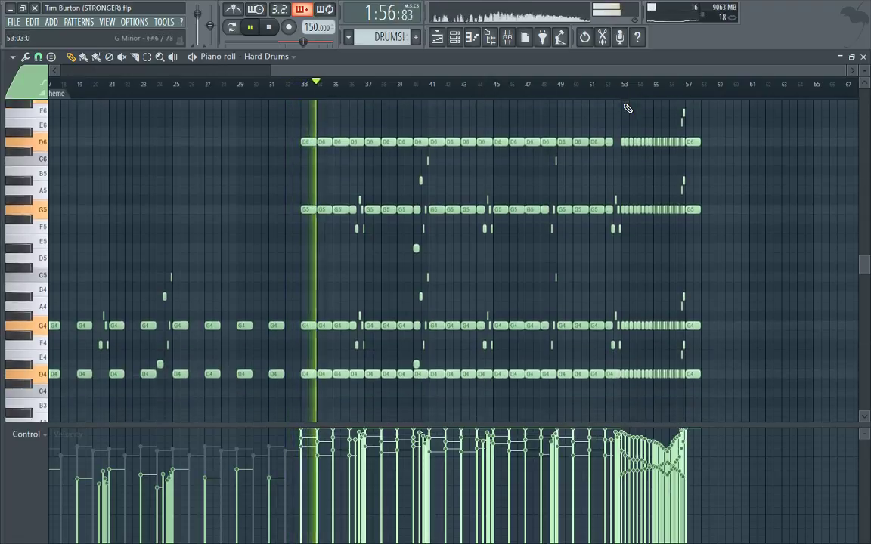
scroll(626, 108, up, 6)
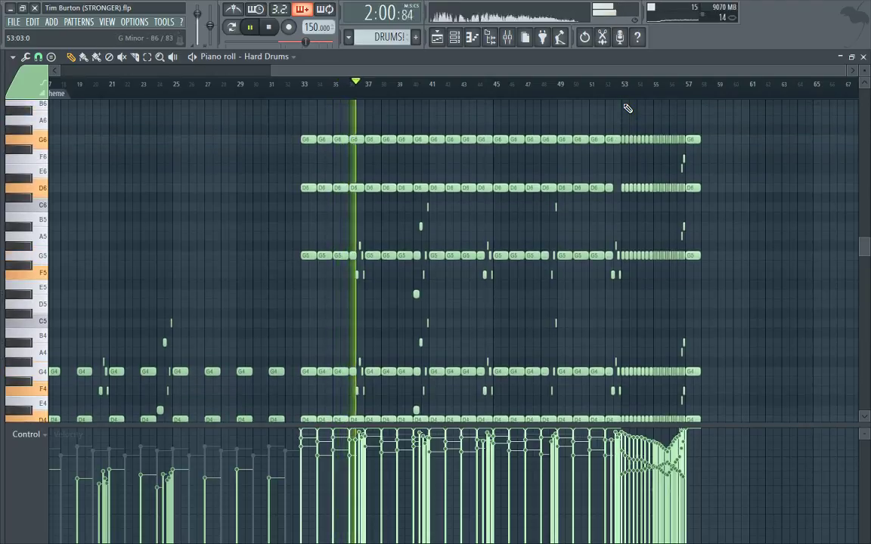
key(space)
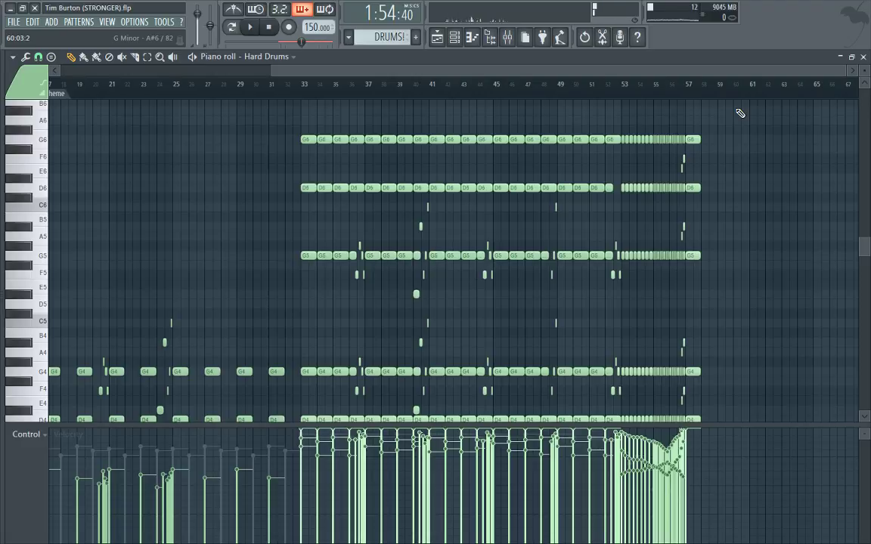
- Inspect the Hard Drums fills up close, play the closing drum roll from bars 53 and 55, and stop playback
scroll(457, 77, up, 5)
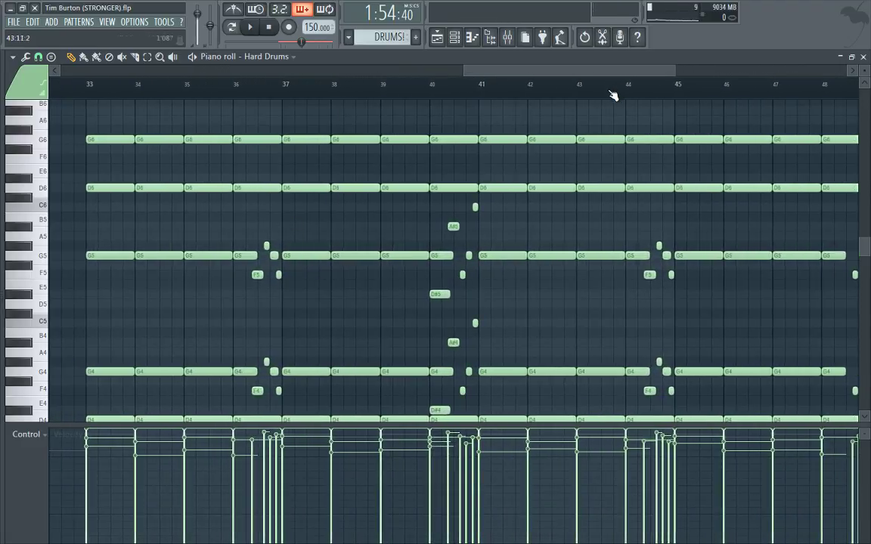
scroll(552, 83, down, 5)
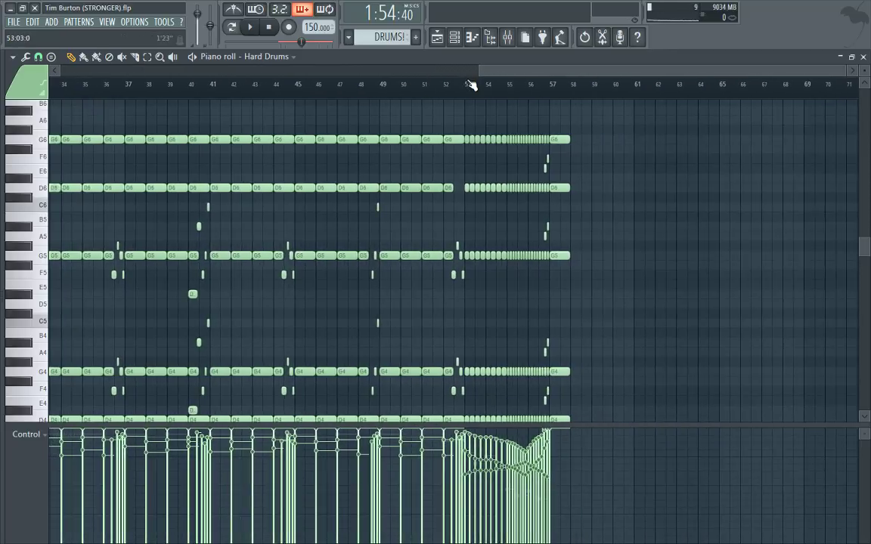
click(465, 84)
key(space)
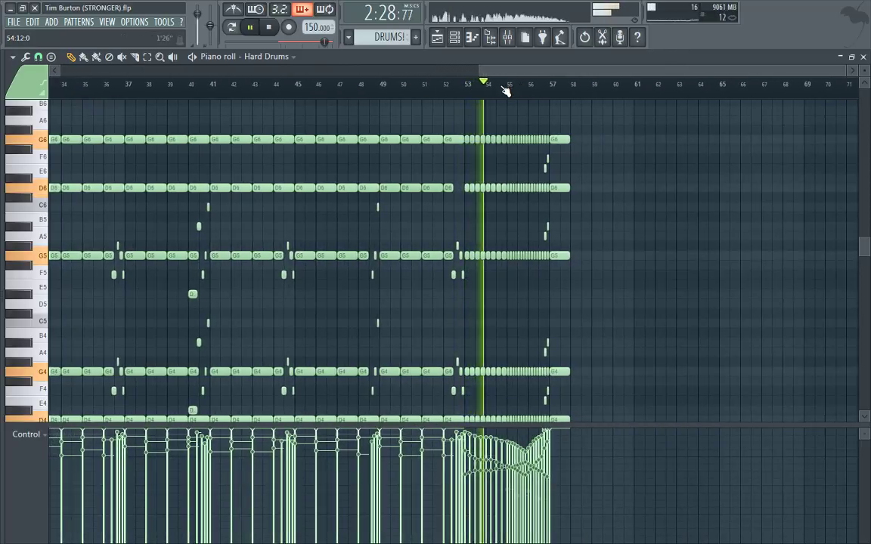
click(507, 85)
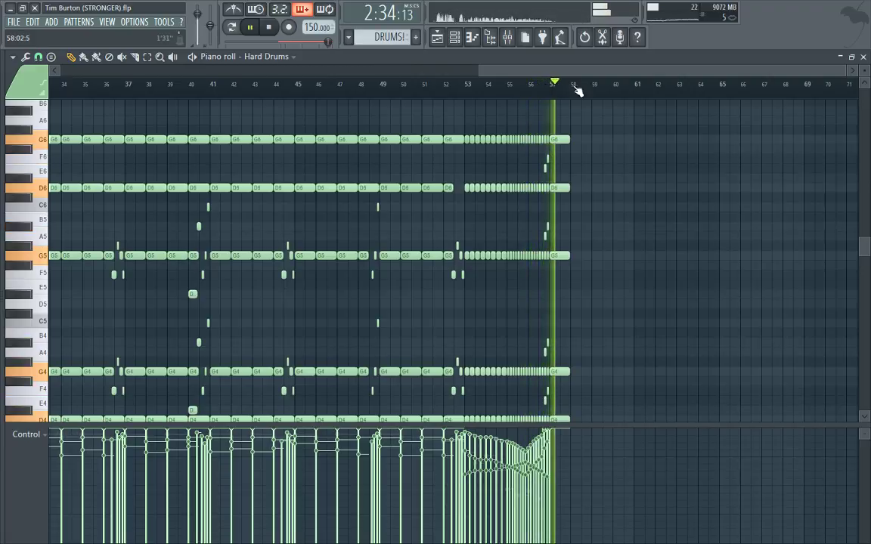
key(space)
- Open the Hard Drums instrument from the channel rack, view its Ethnic Drum Ensembles library and close it
key(F7)
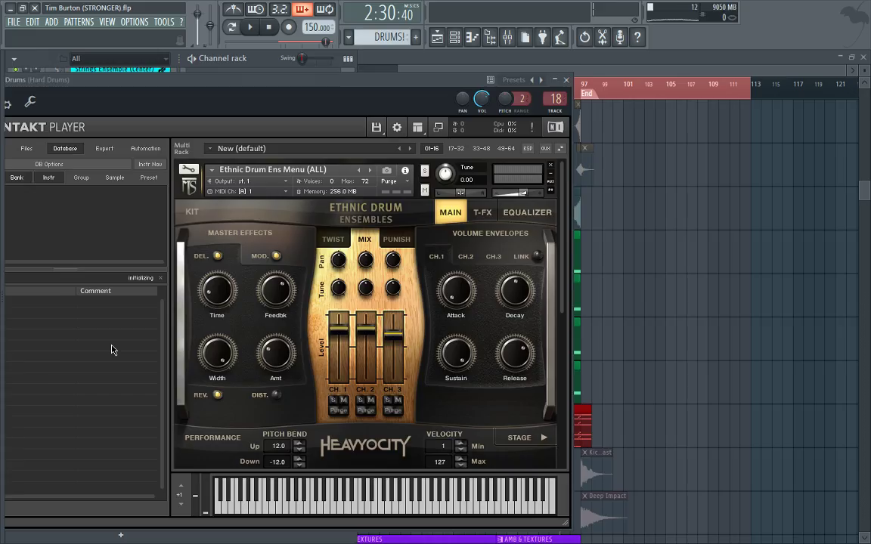
click(107, 319)
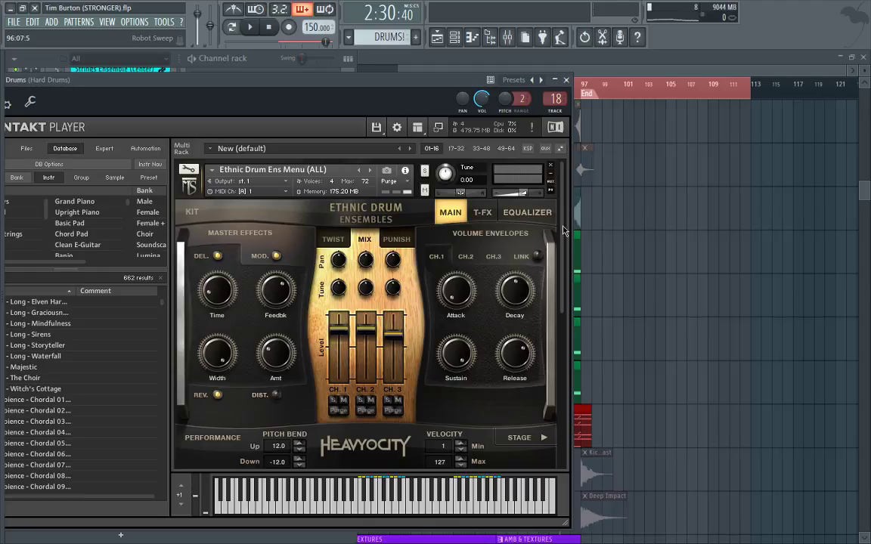
drag(568, 202, 614, 223)
click(565, 80)
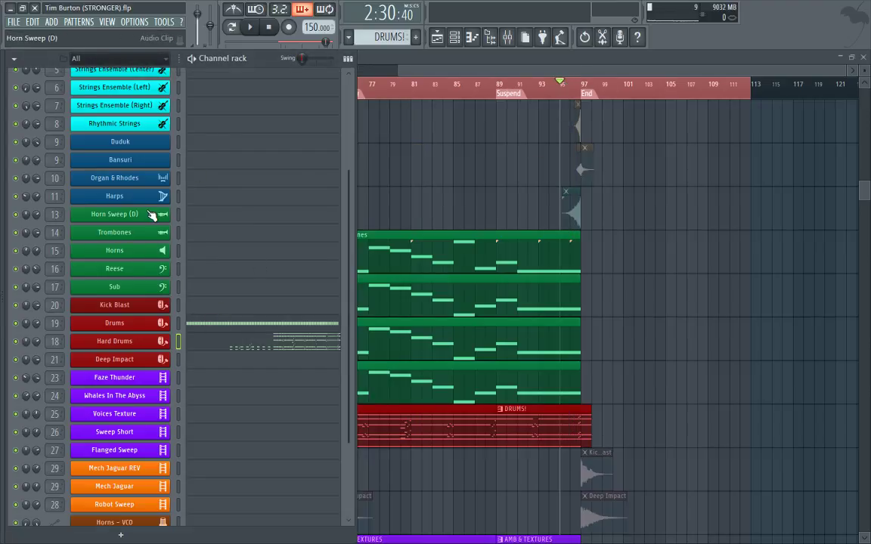
- Open the Duduk instrument from the channel rack, view its WORLD - Duduk synth patch and close it
click(140, 148)
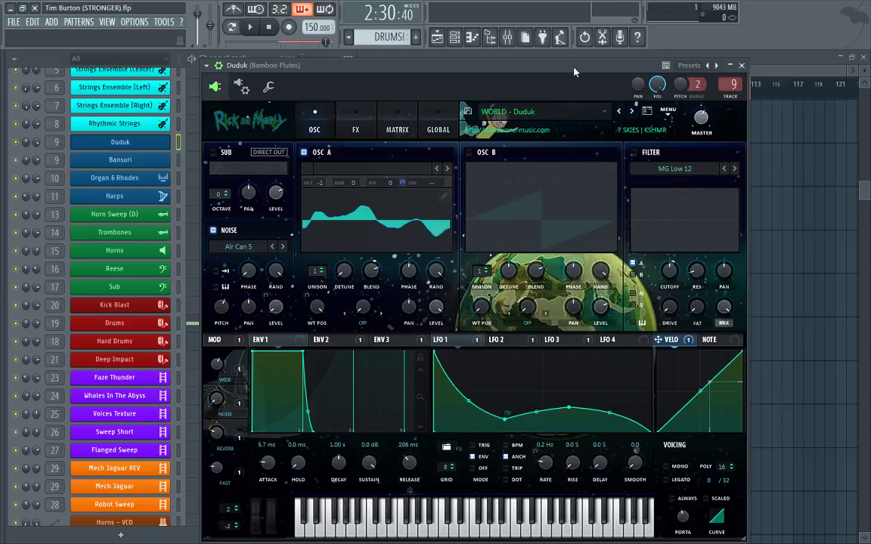
click(742, 65)
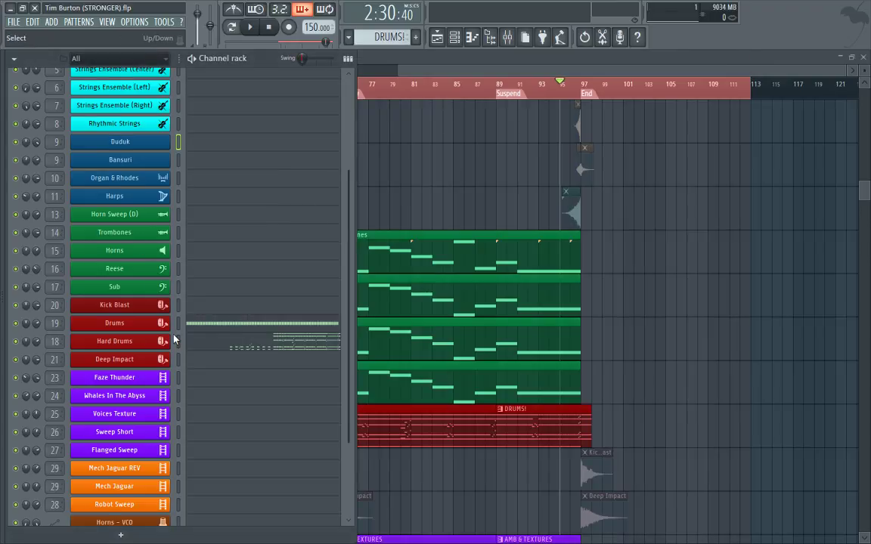
- Open the Strings Ensemble (Right) instrument, view its I String Designer and ANALOG STRINGS patches, and close it
scroll(170, 326, up, 2)
scroll(173, 339, up, 3)
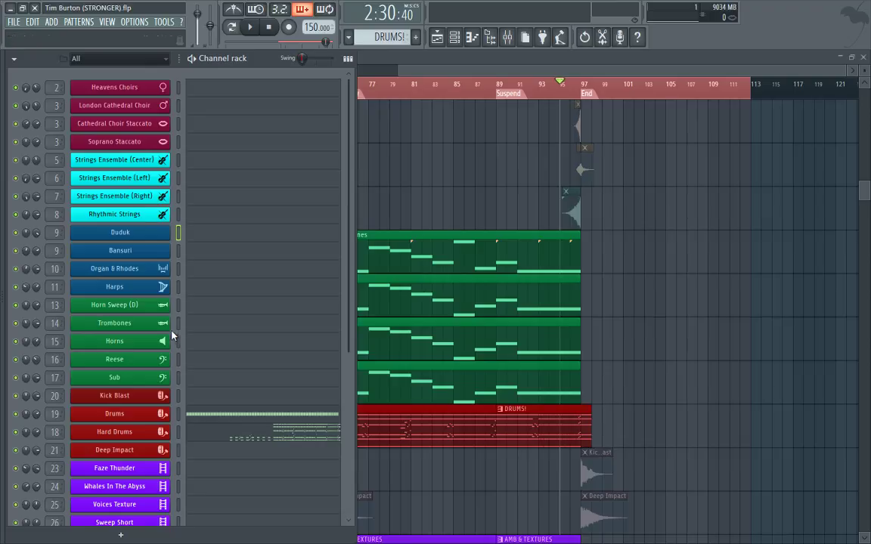
click(114, 198)
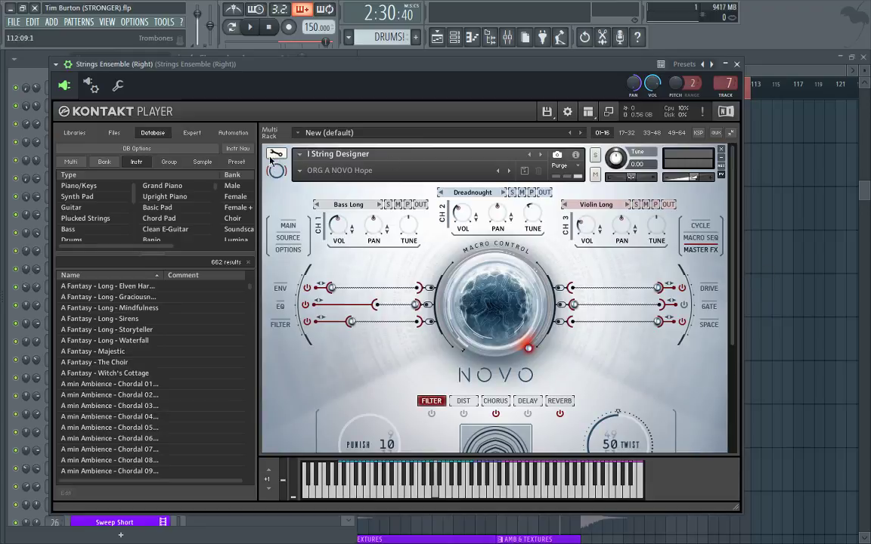
click(276, 155)
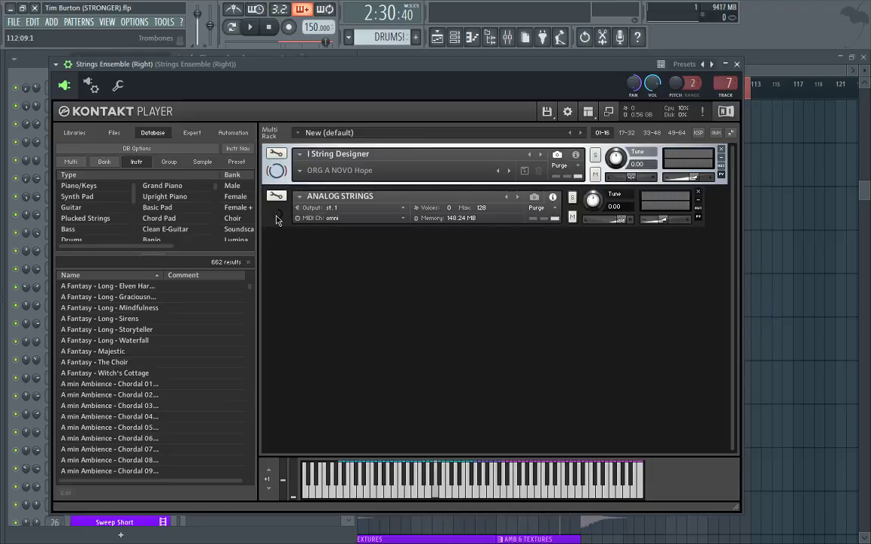
click(276, 196)
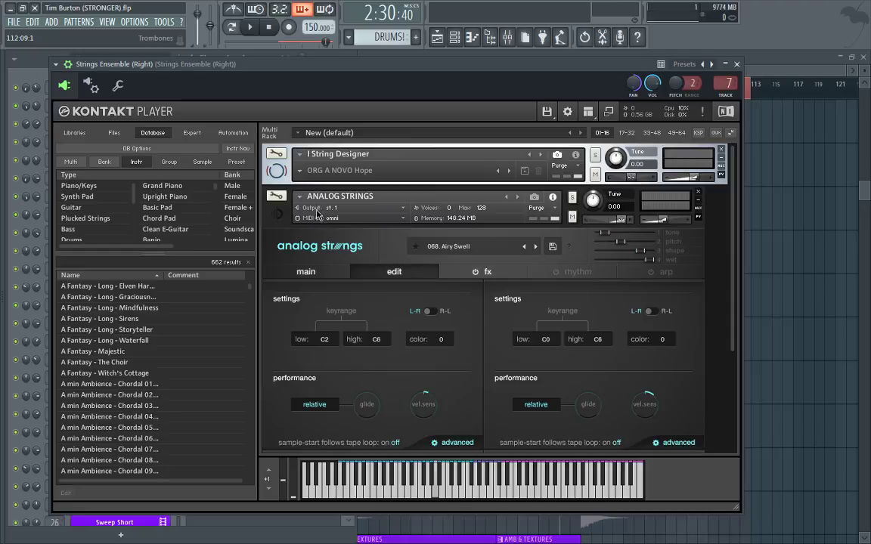
click(276, 196)
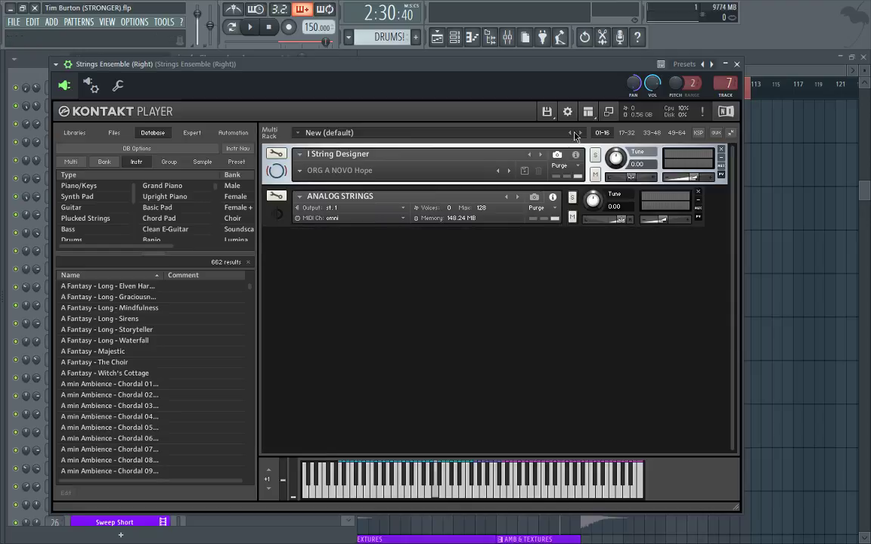
click(737, 65)
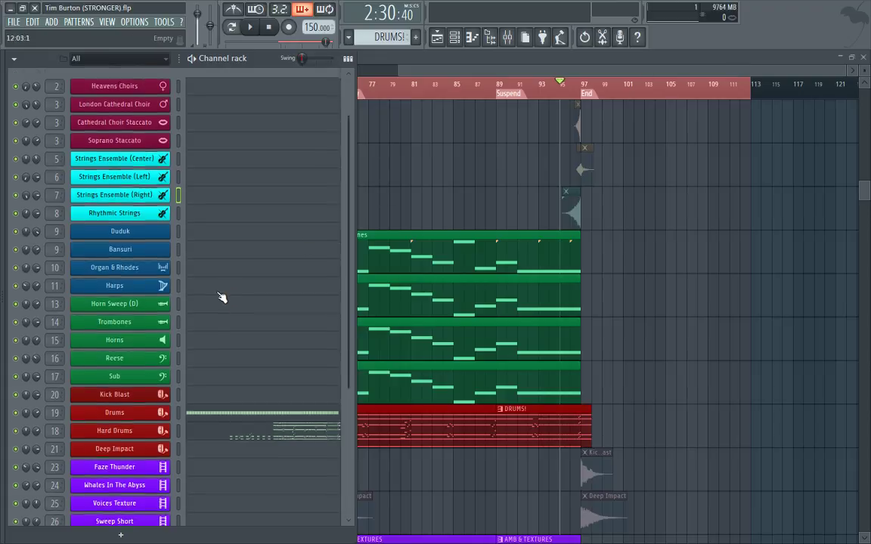
- Look through the channel rack, return to the playlist and survey its tracks from the choirs down to the textures
scroll(218, 294, down, 8)
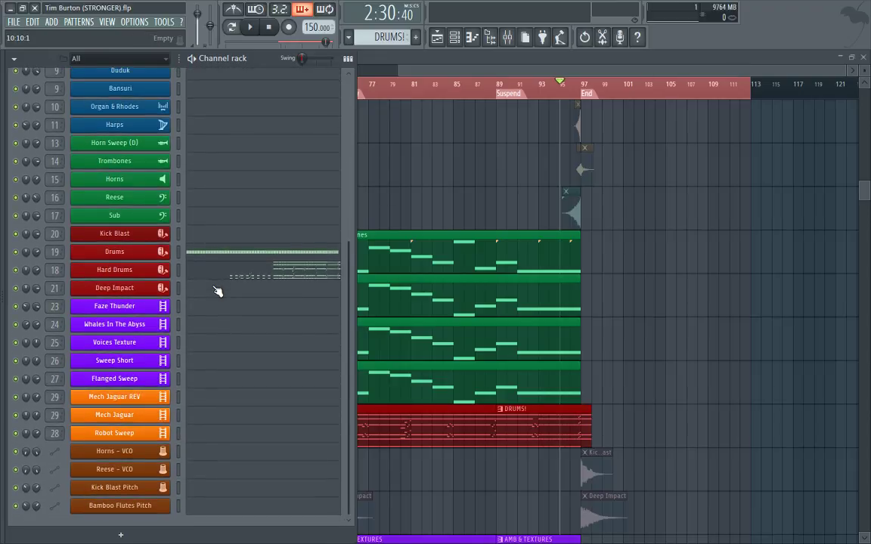
scroll(218, 292, up, 8)
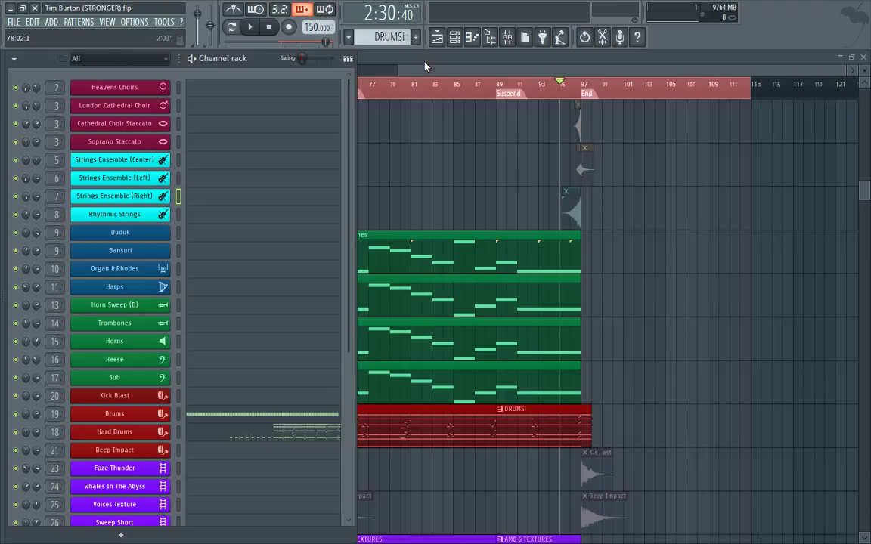
click(384, 60)
scroll(498, 217, up, 9)
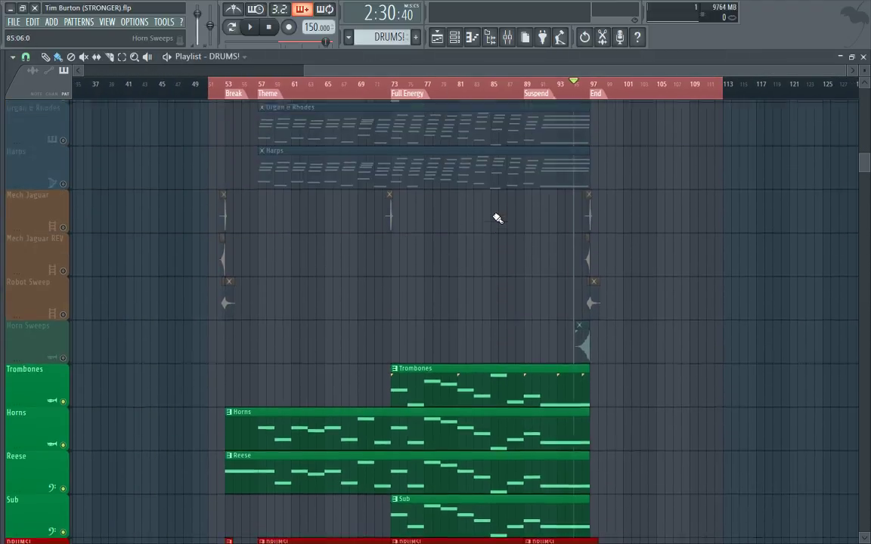
scroll(498, 218, up, 4)
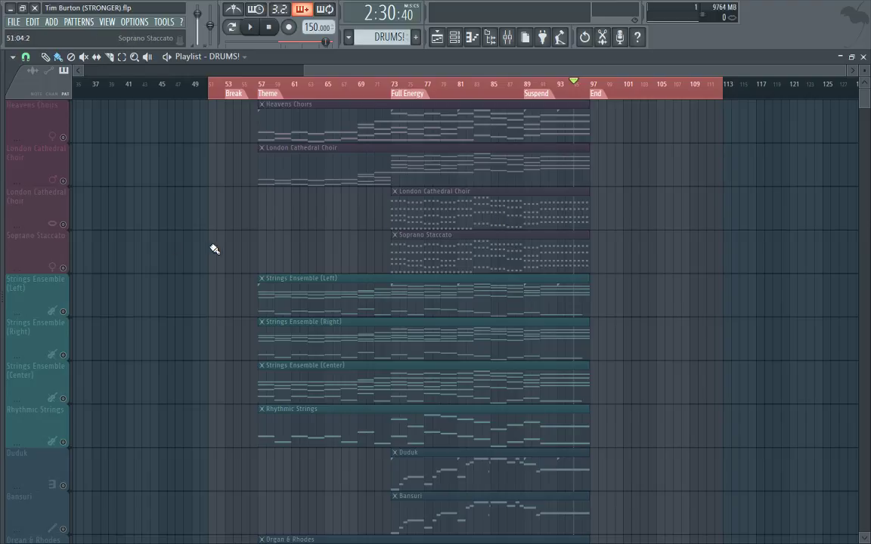
scroll(214, 247, down, 12)
scroll(214, 248, down, 4)
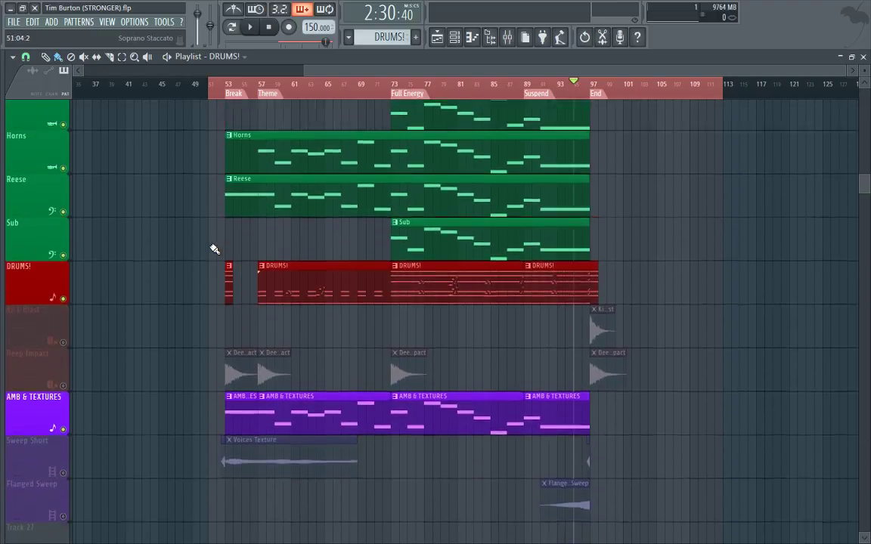
- Solo the Horn Sweeps track, play its clip before the End marker, stop playback and turn all tracks back on
scroll(132, 272, up, 4)
ctrl+click(63, 268)
key(space)
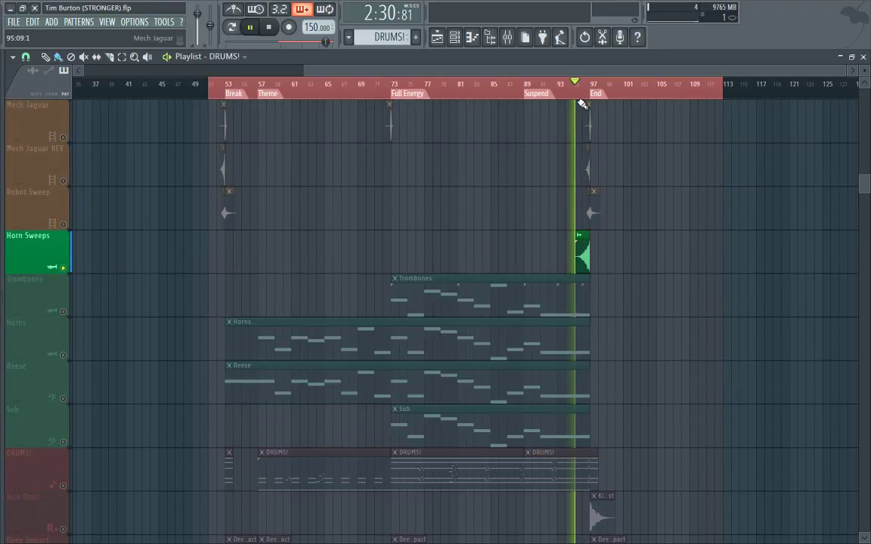
key(space)
ctrl+click(67, 270)
- Move all the Bamboo Flutes Pitch, Horns – VCO and Reese – VCO automation clips up to Tracks 27, 28 and 29
scroll(282, 229, down, 5)
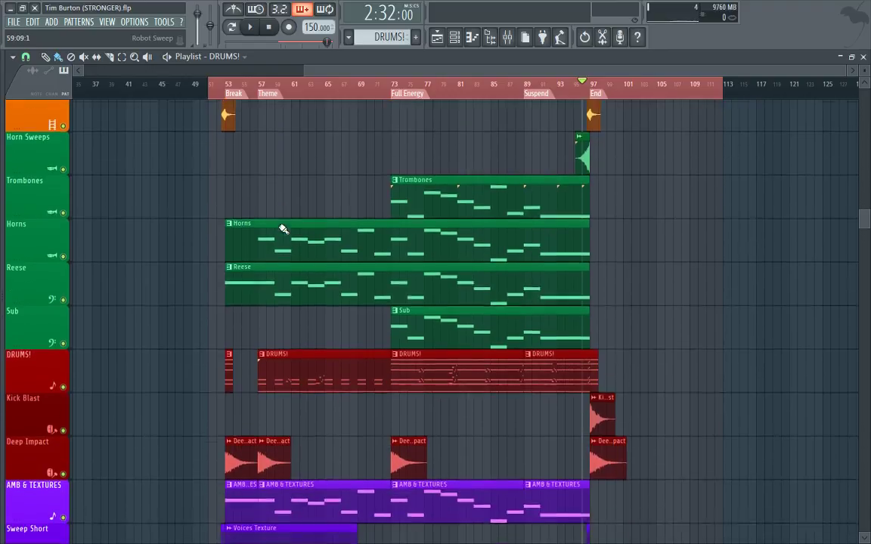
scroll(282, 229, down, 1)
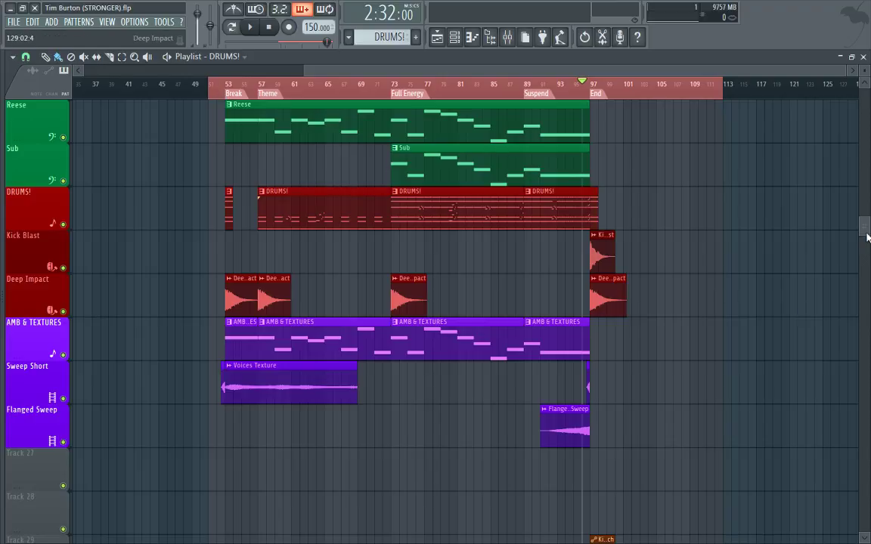
drag(867, 238, 865, 317)
drag(595, 508, 239, 462)
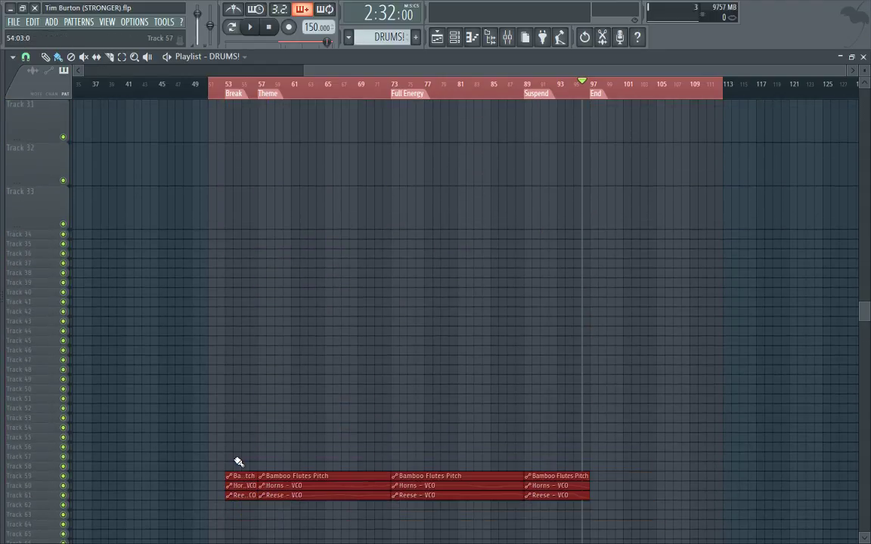
key(Up)
key(Up)
key(Up)
key(Up)
key(Up)
key(Up)
key(Up)
key(Up)
key(Up)
key(Up)
key(Up)
key(Up)
key(Up)
key(Up)
key(Up)
key(Up)
key(Up)
key(Up)
key(Up)
key(Up)
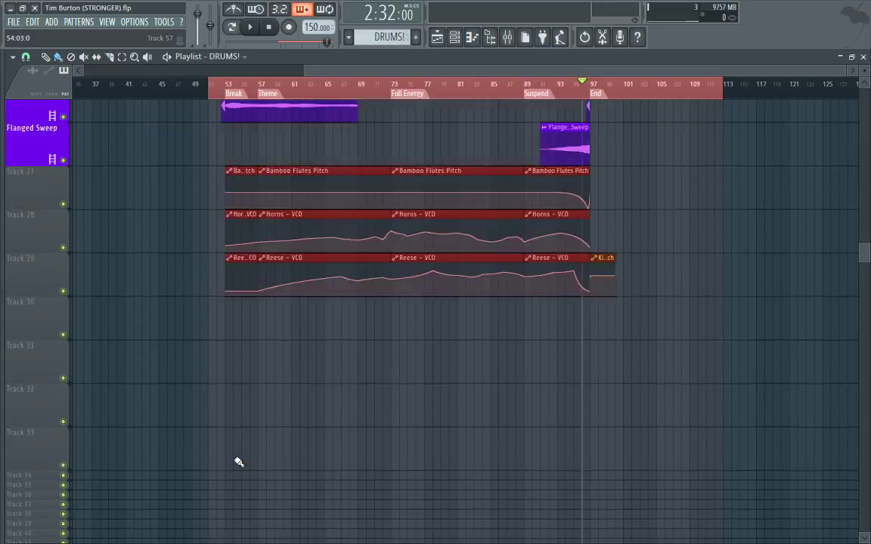
- Examine the automation curves alongside the texture clips, and review the full arrangement up to the Heavens Choirs track
scroll(238, 462, up, 3)
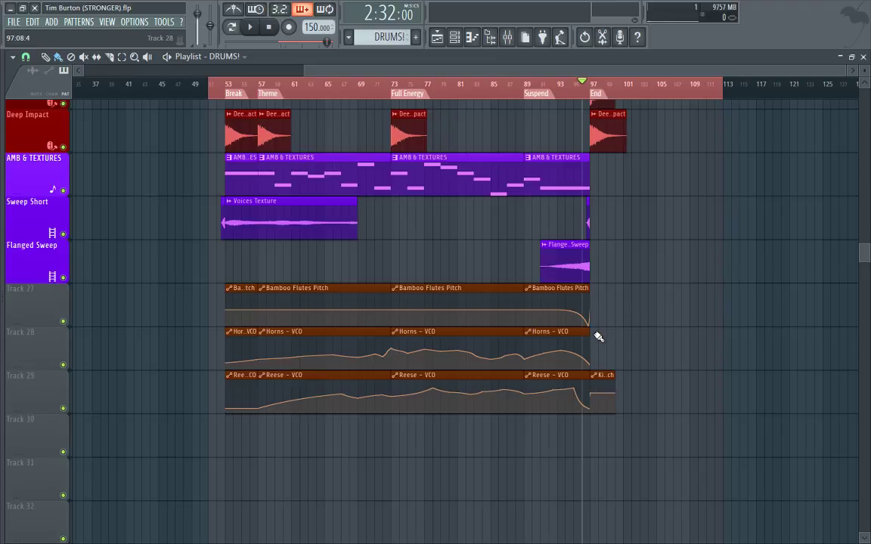
drag(358, 225, 386, 234)
scroll(434, 268, up, 10)
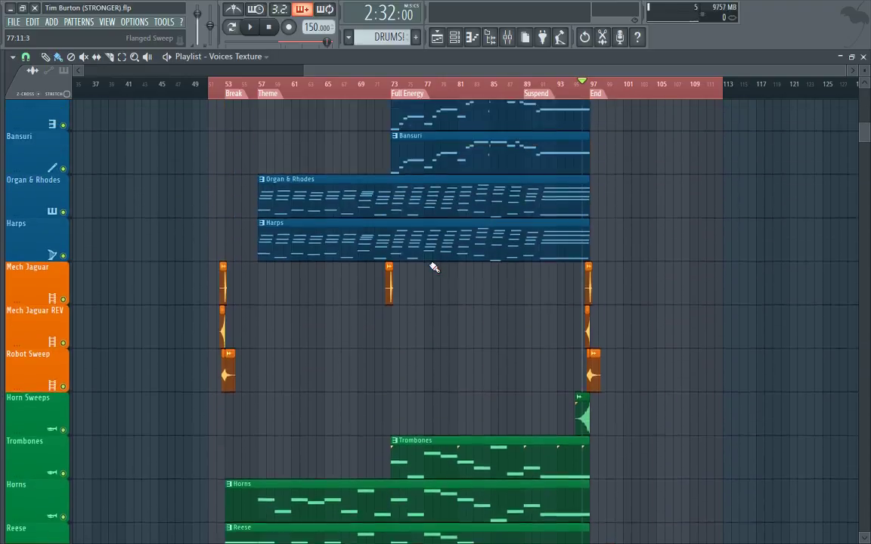
scroll(434, 268, up, 8)
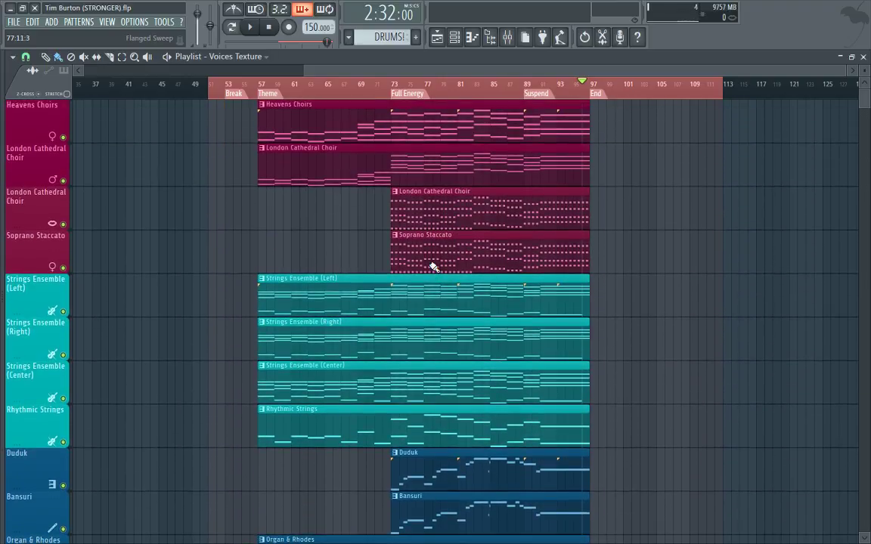
scroll(391, 78, down, 1)
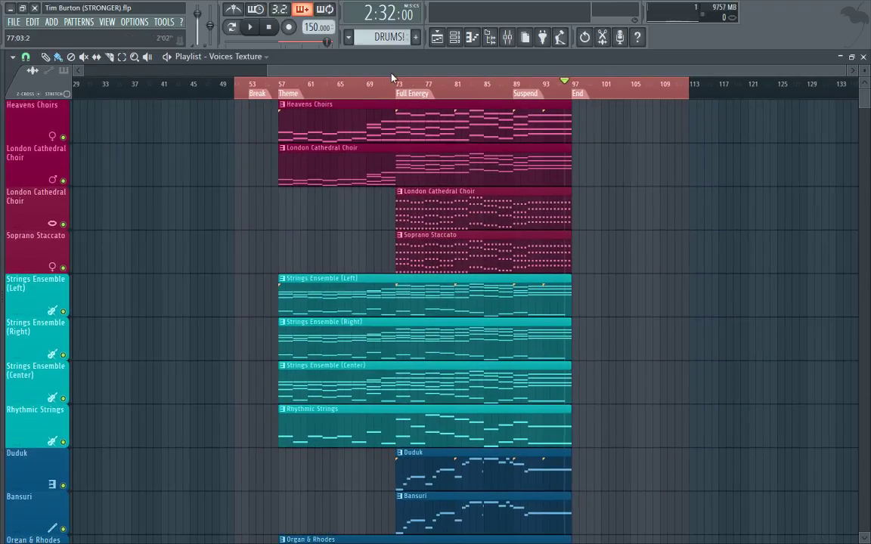